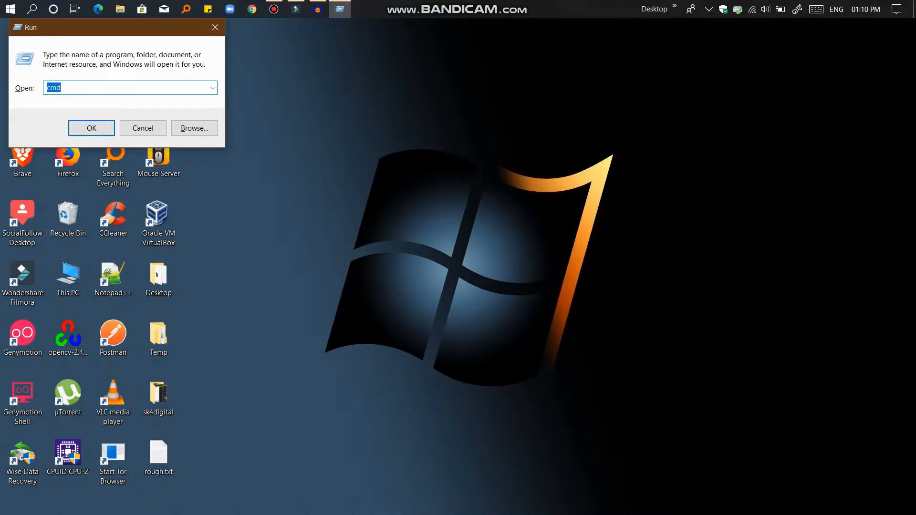
Open the account's temporary files folder by running %temp%.
key(BackSpace)
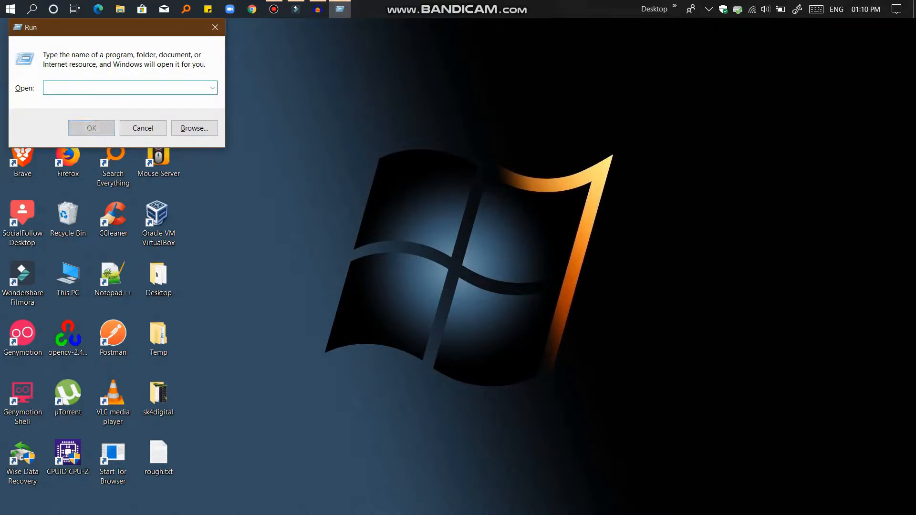
text(%tem)
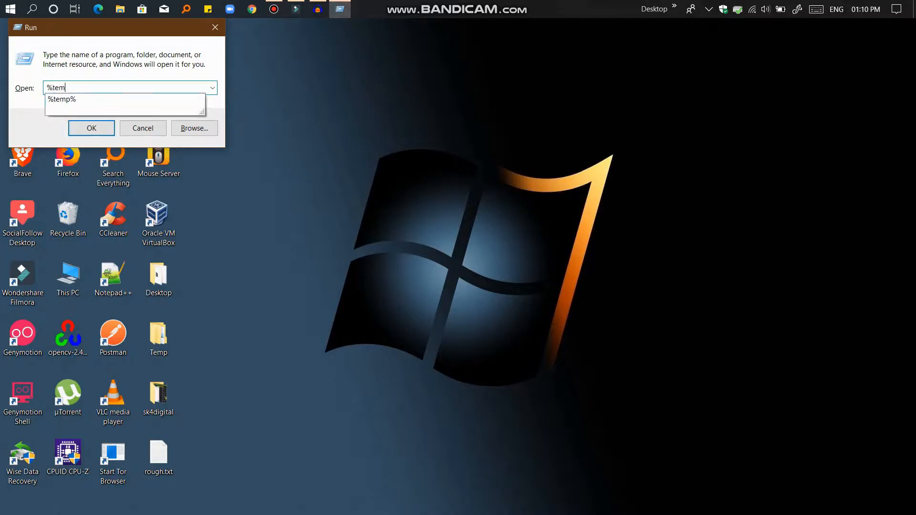
text(p%)
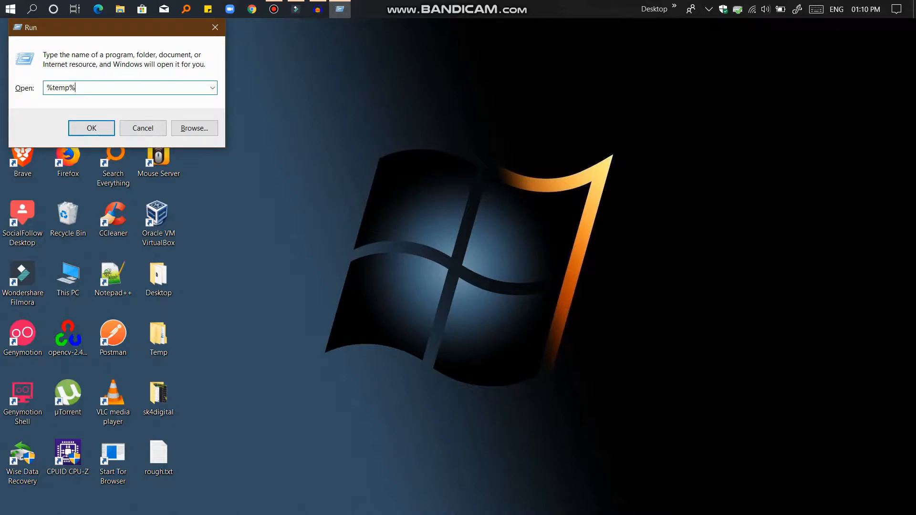
click(91, 127)
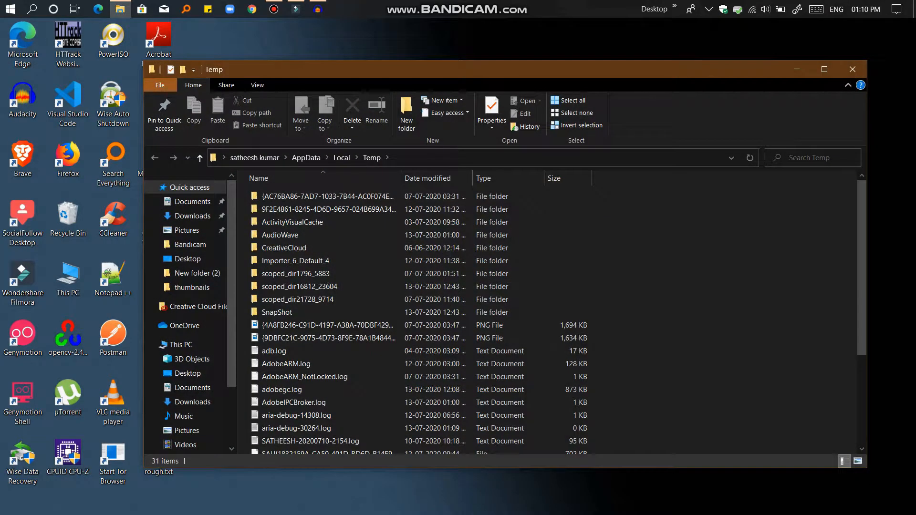
Permanently delete all items in the account's Temp folder, leaving out files in use, and close the folder window.
scroll(553, 312, down, 4)
scroll(554, 313, up, 4)
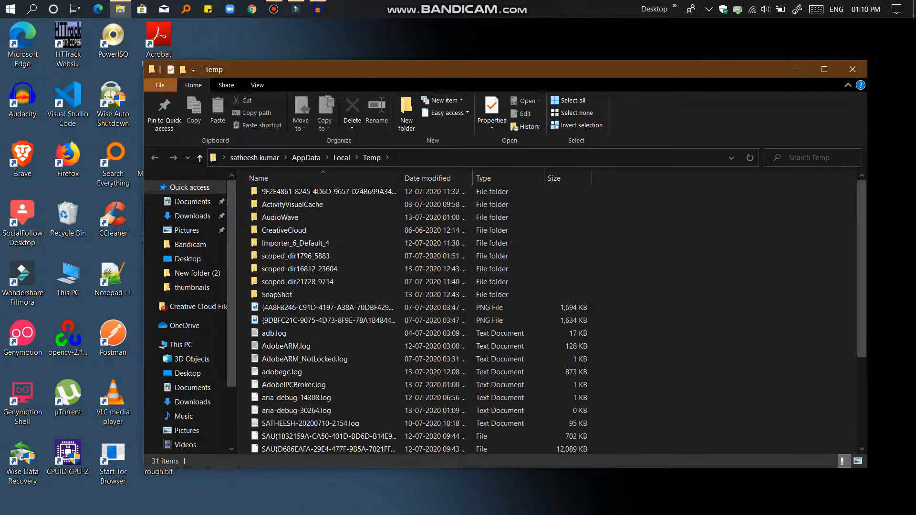
scroll(418, 320, up, 1)
key(ctrl+a)
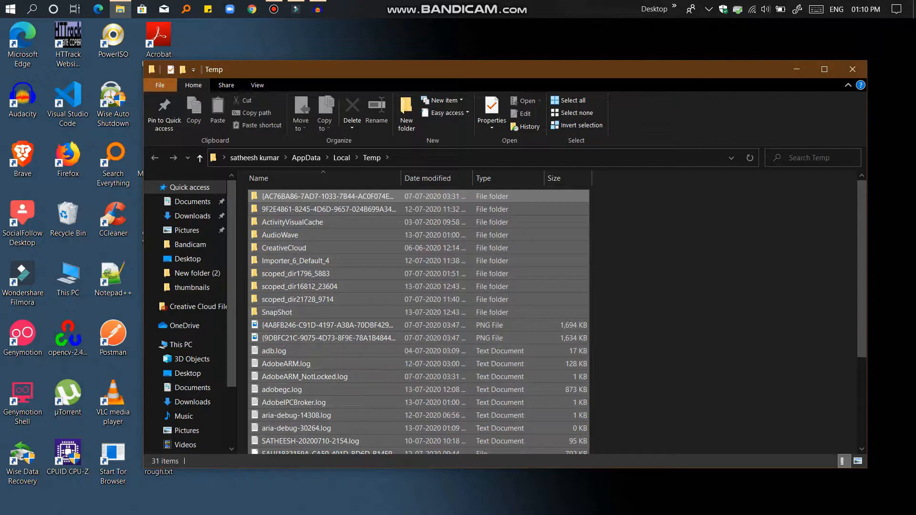
key(shift+Delete)
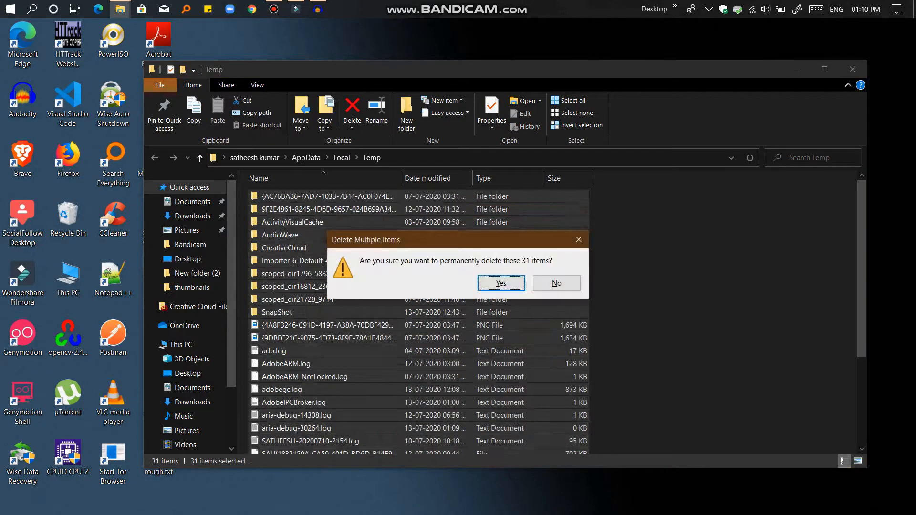
key(Return)
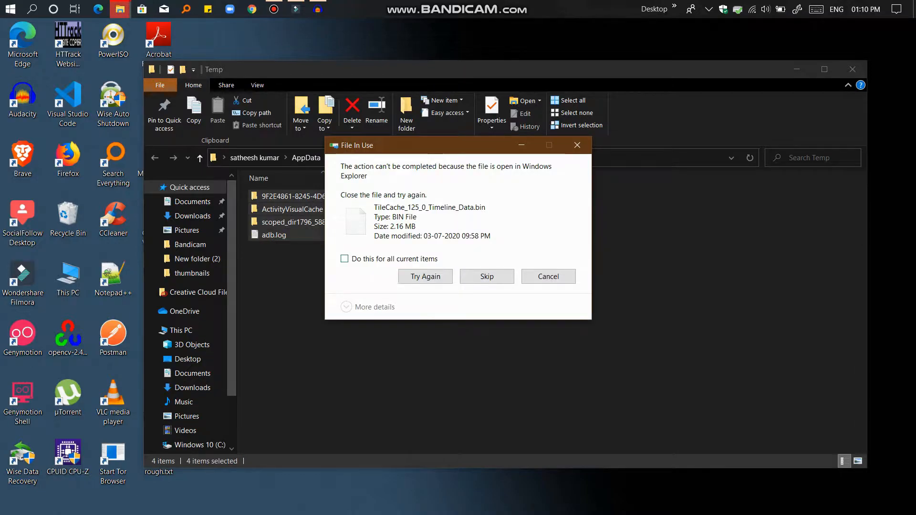
click(345, 259)
key(Return)
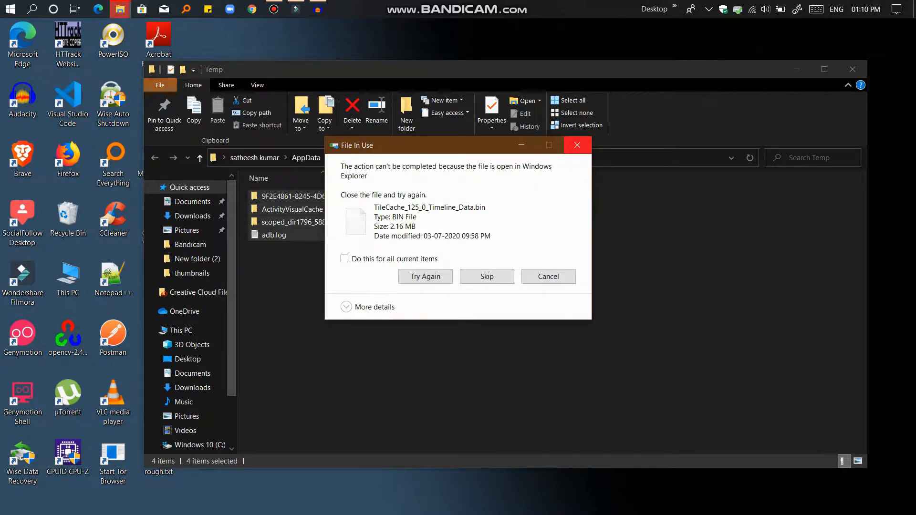
click(578, 145)
click(853, 69)
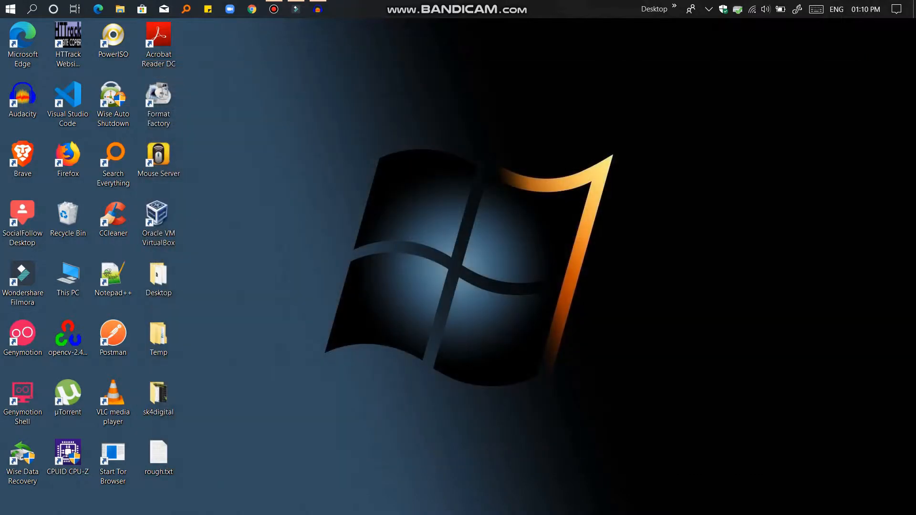
Open the Windows system Temp folder by running temp.
key(super+r)
key(BackSpace)
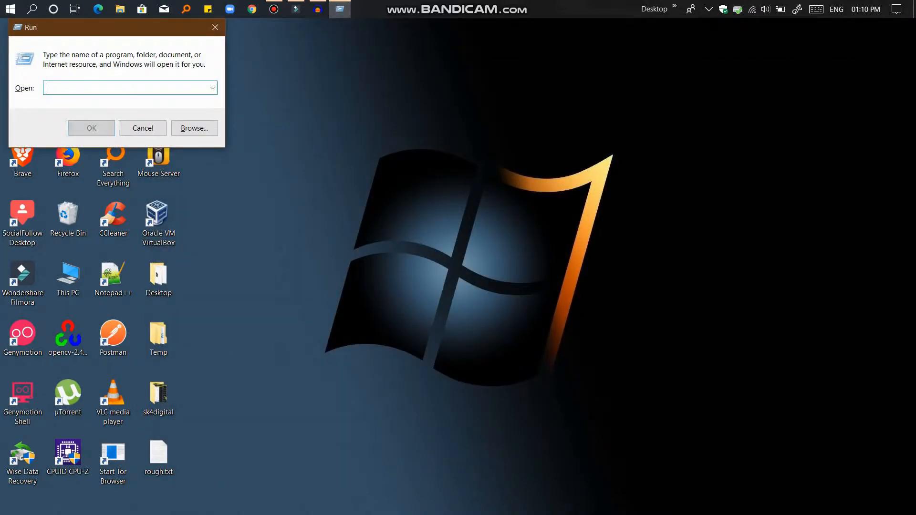
text(temp)
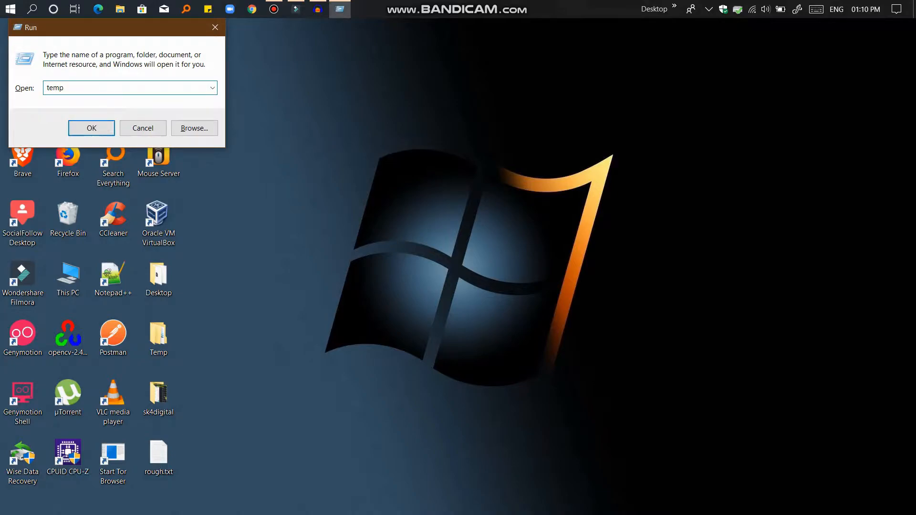
key(Return)
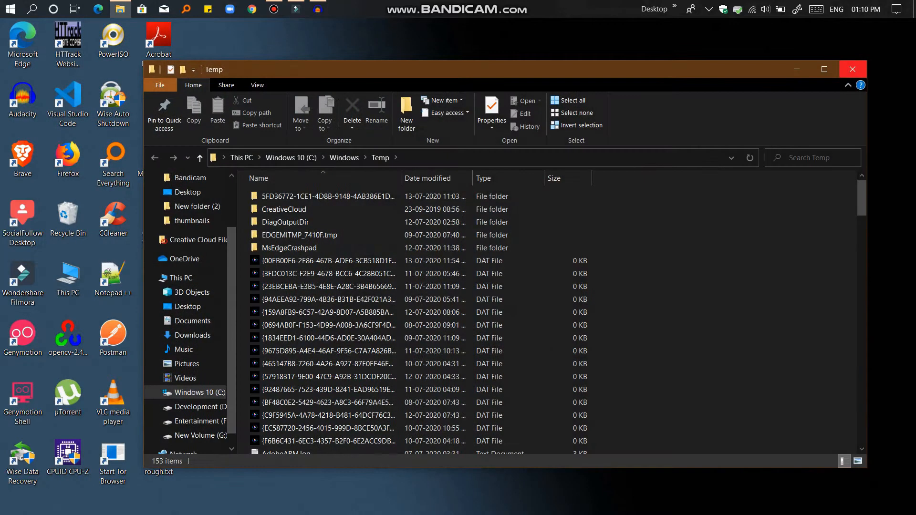
Permanently delete all items in the Windows Temp folder, leaving out files in use, and close the folder window.
key(ctrl+a)
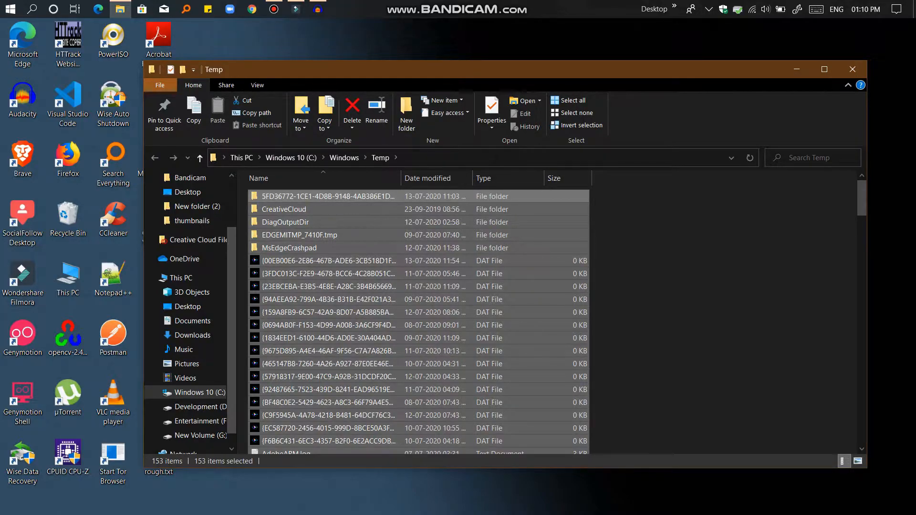
key(shift+Delete)
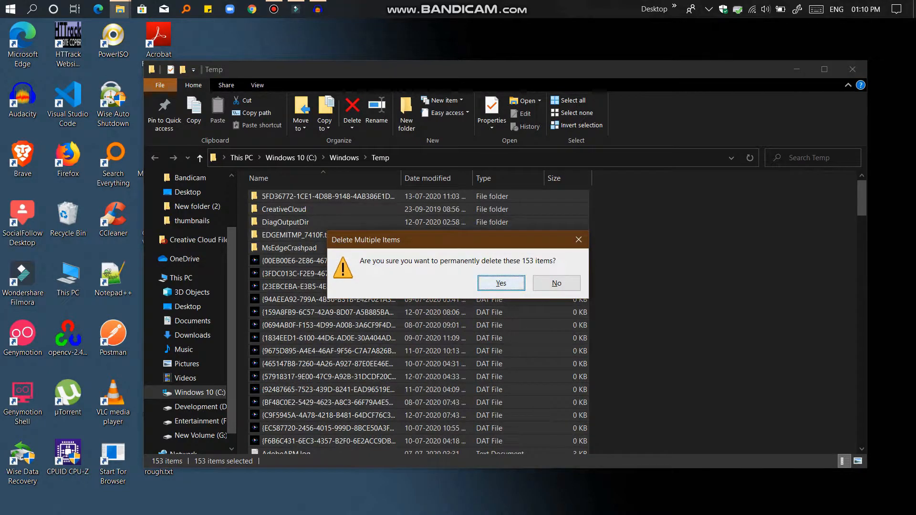
key(Return)
key(Return)
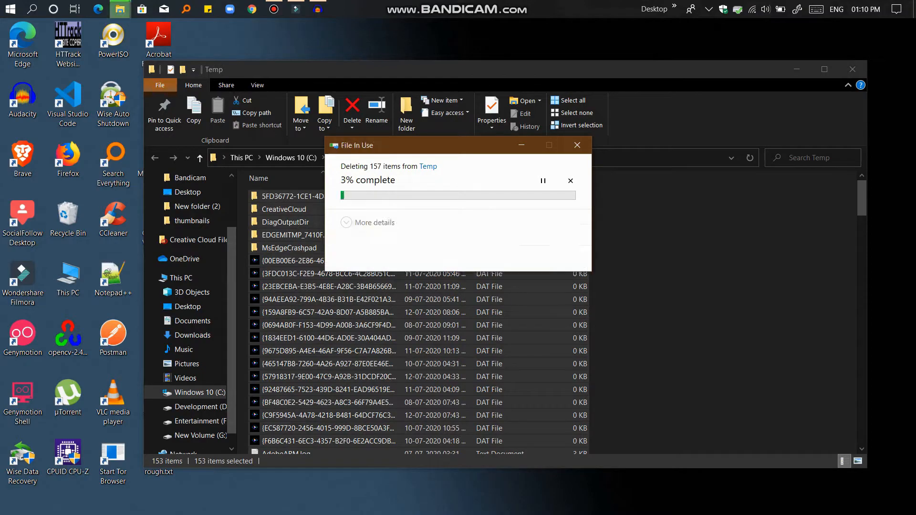
key(Escape)
key(alt+F4)
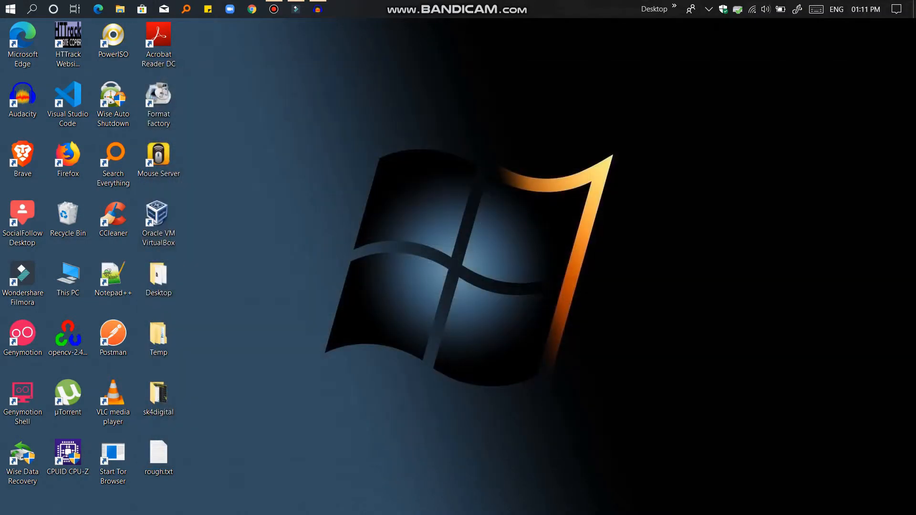
Run prefetch to open the Prefetch folder and grant permanent access to it.
key(super+r)
key(BackSpace)
text(prefetch)
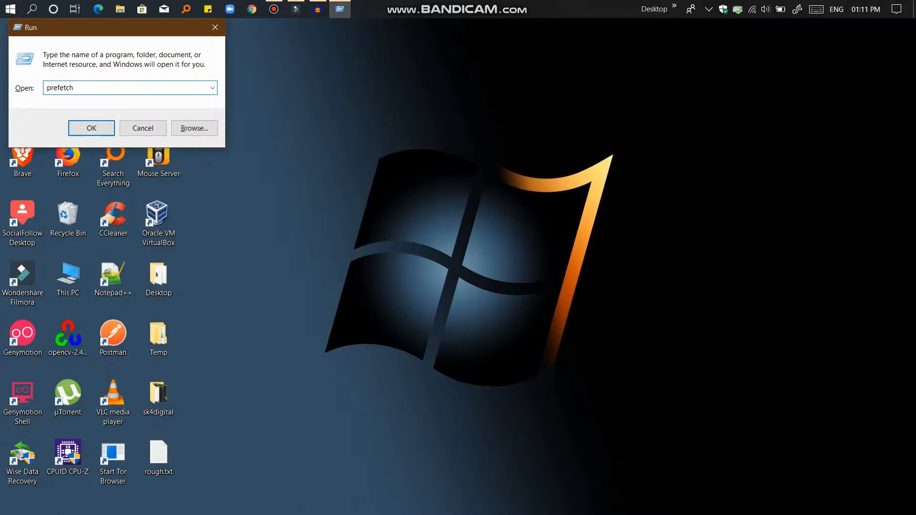
key(Return)
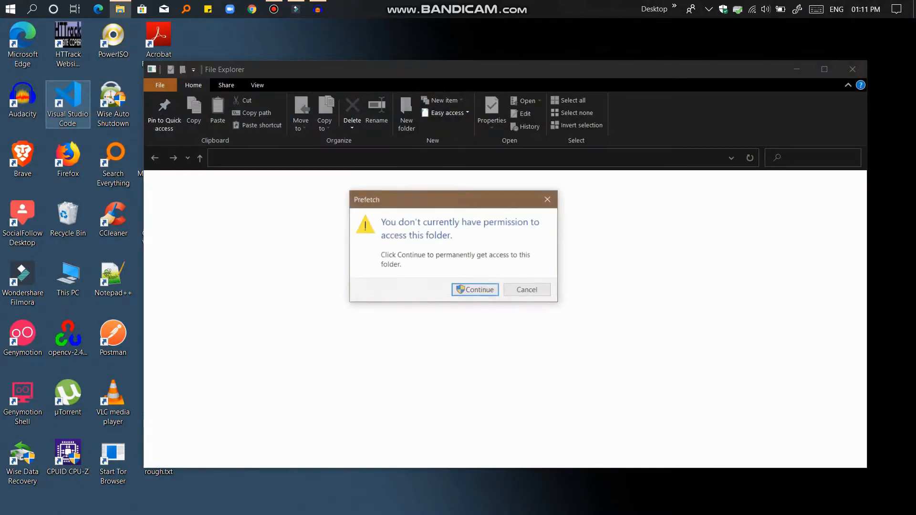
click(476, 290)
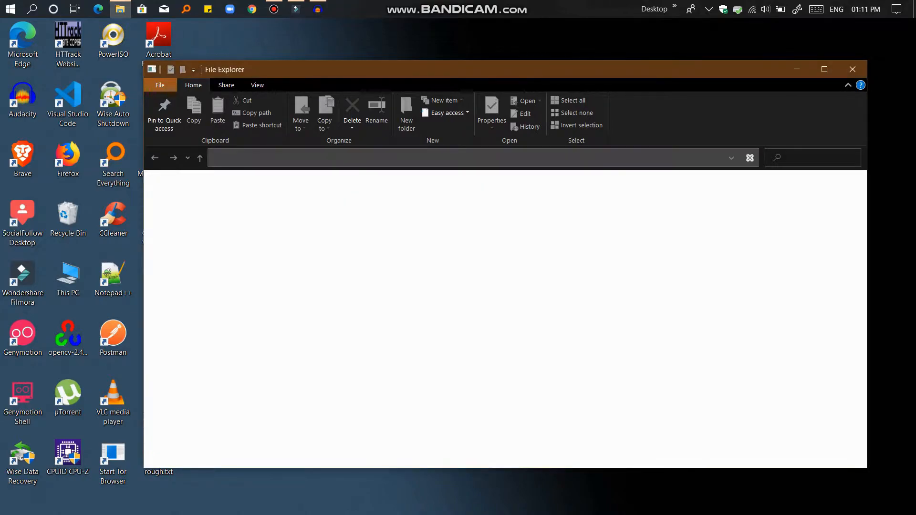
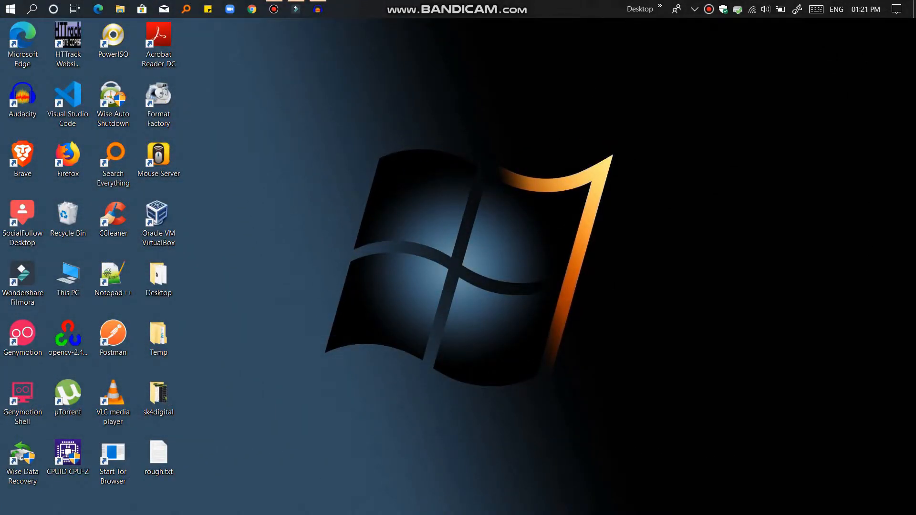
Run msconfig.exe and fully enable Load system services under Selective startup.
key(super+r)
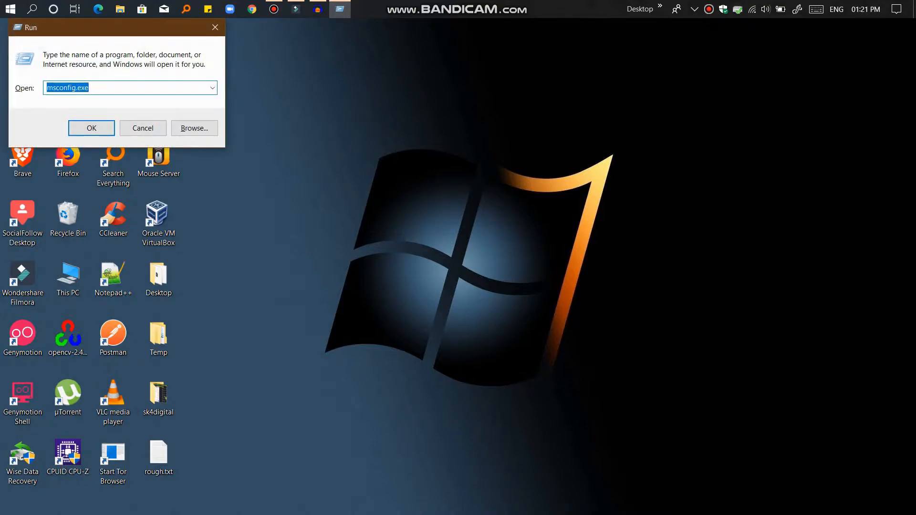
key(Right)
key(Return)
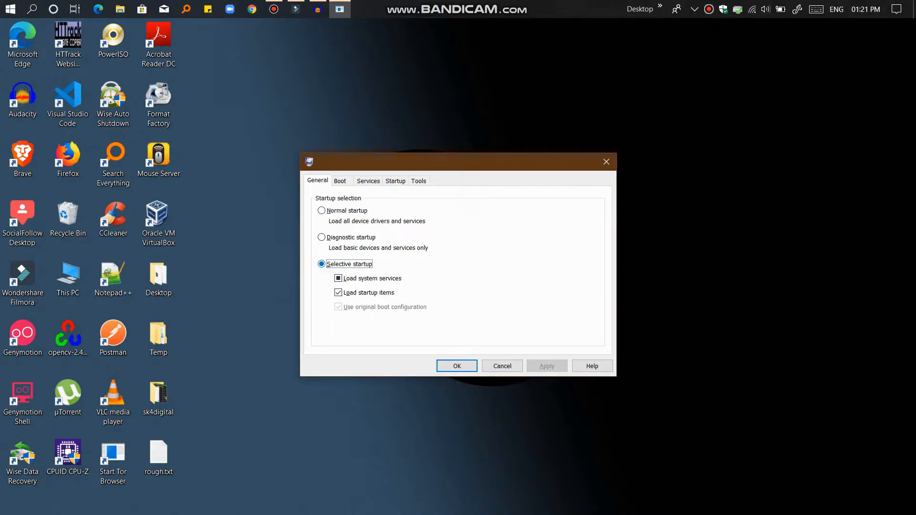
click(338, 278)
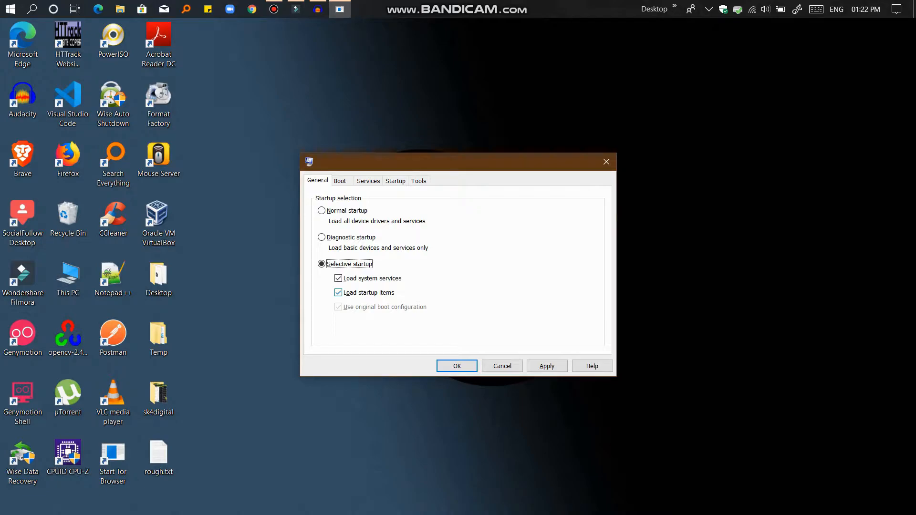
Review the services list and disable Adobe Acrobat Update Service, AdobeUpdateService and Adobe Genuine Monitor Service.
click(369, 181)
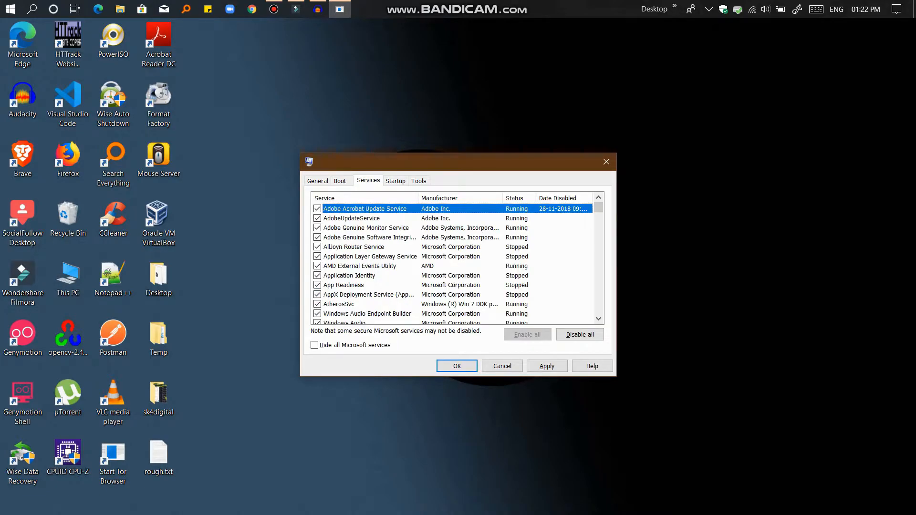
scroll(453, 260, down, 2)
scroll(453, 260, down, 1)
scroll(453, 260, up, 2)
scroll(453, 260, down, 2)
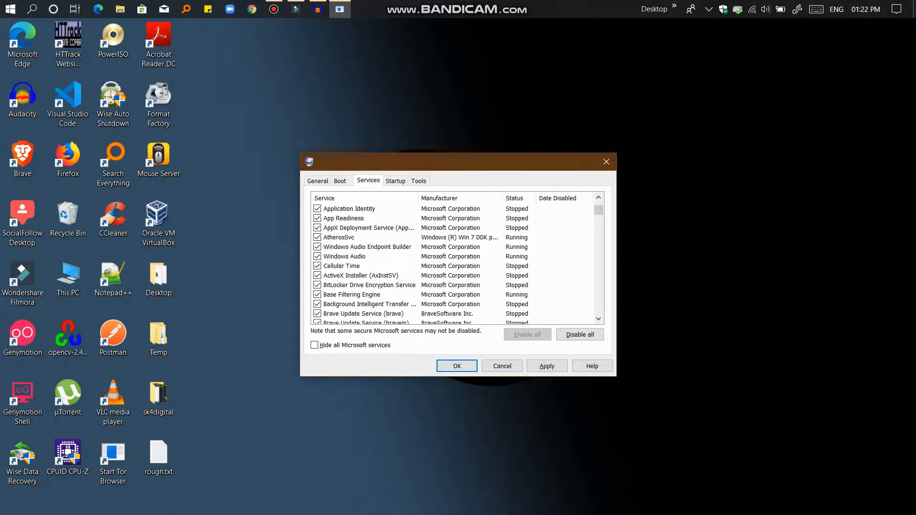
scroll(363, 248, down, 8)
scroll(363, 261, down, 8)
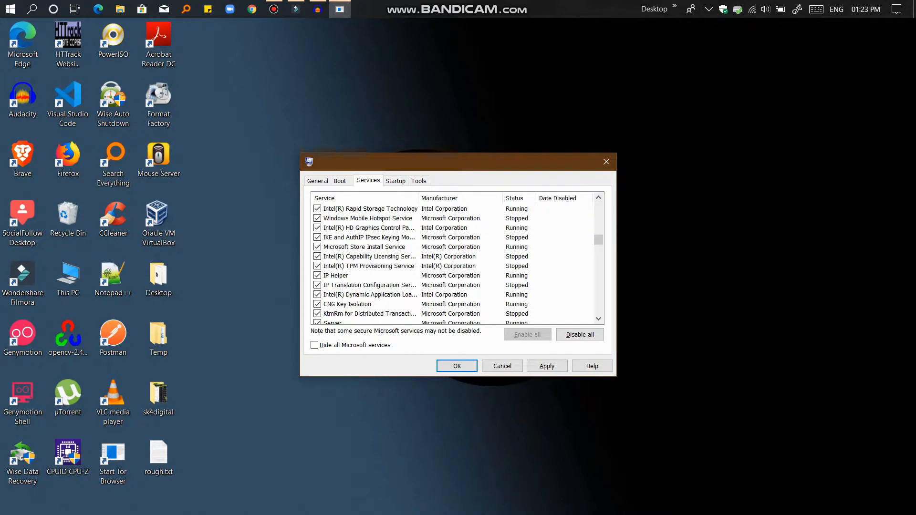
scroll(363, 260, up, 20)
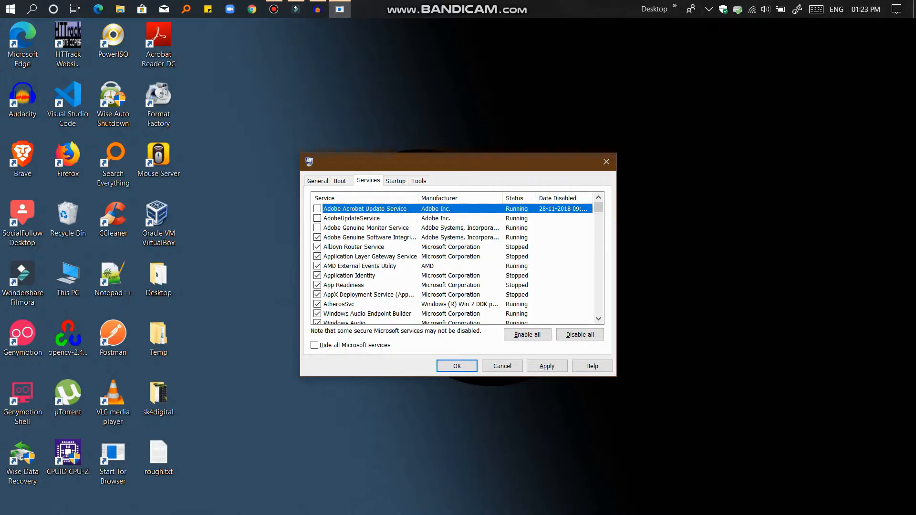
Open the startup items in a maximized Task Manager and disable SocialFollow Desktop.
click(395, 181)
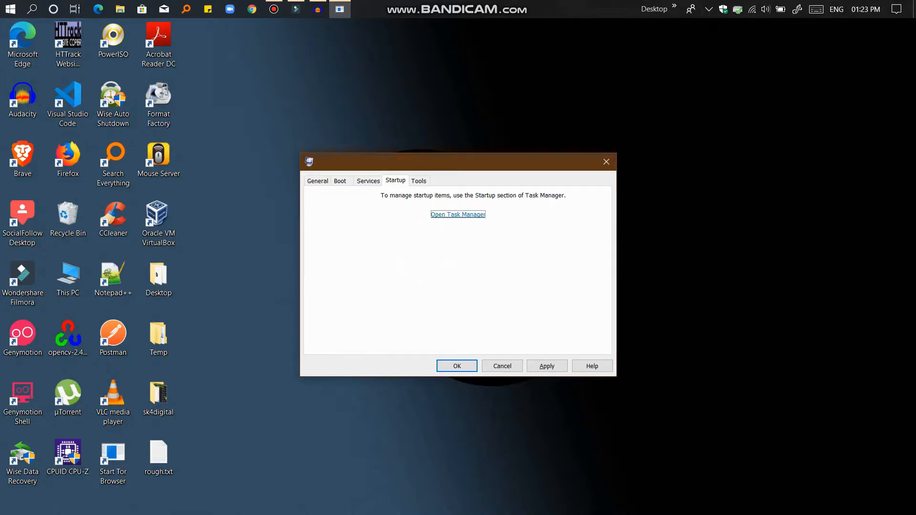
click(458, 215)
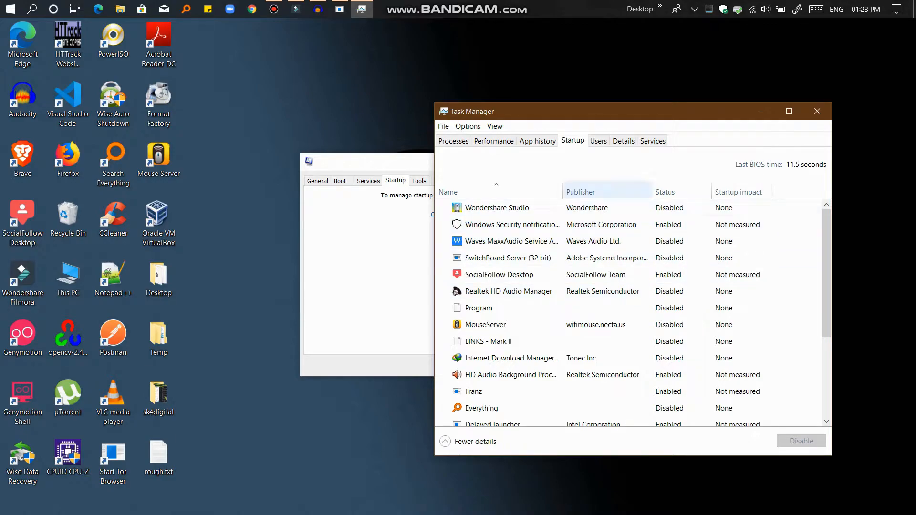
click(789, 111)
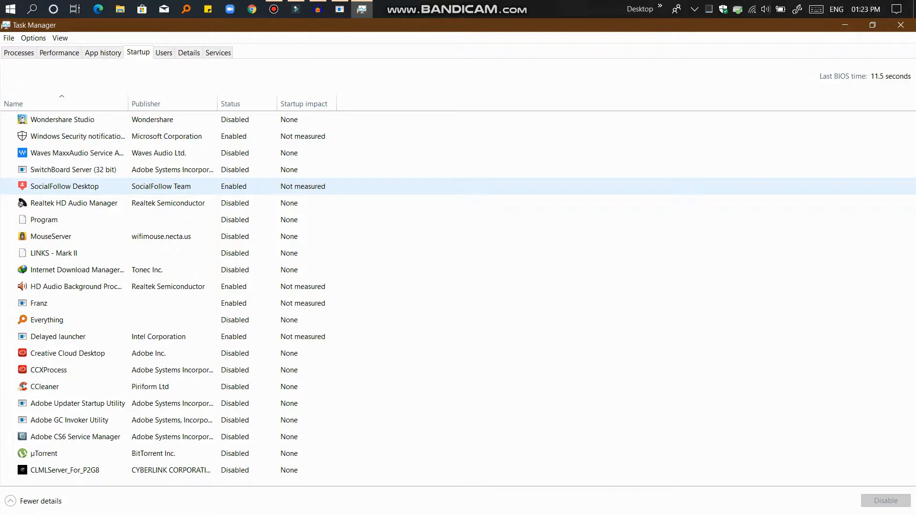
click(65, 186)
right_click(229, 186)
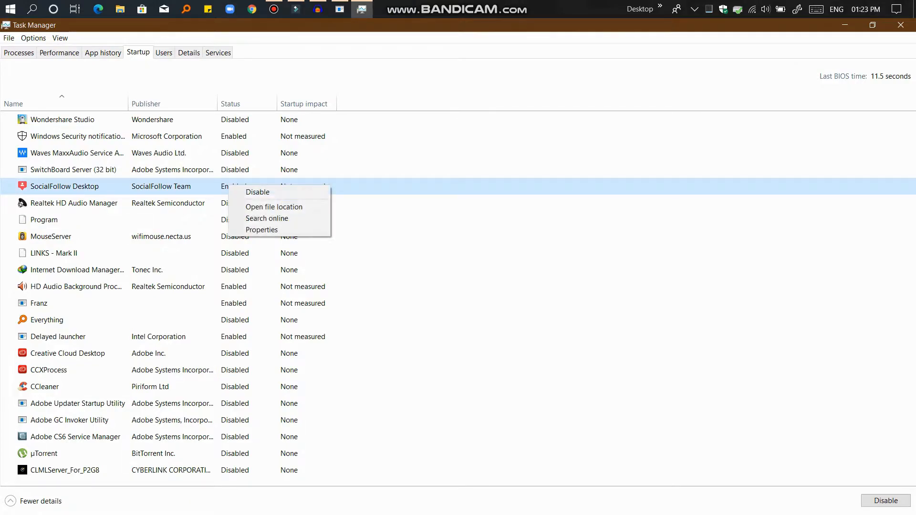
click(258, 192)
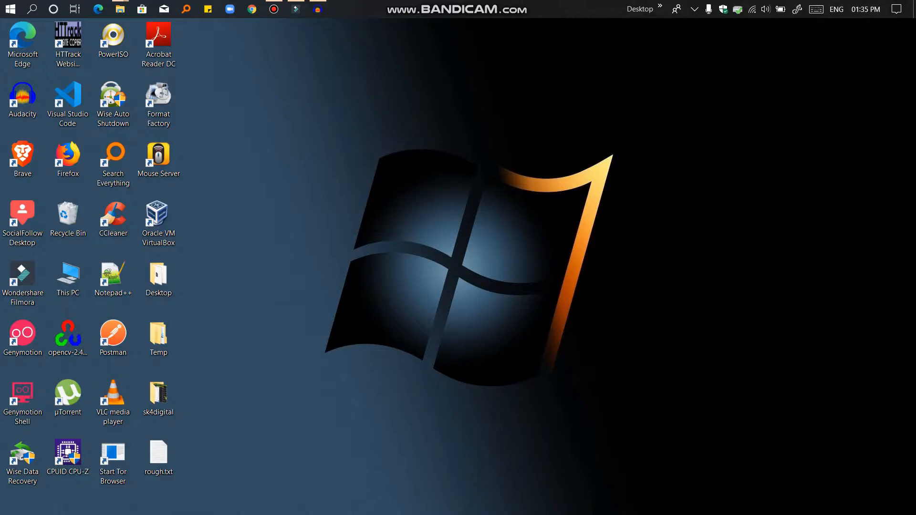
Open the properties of the Windows 10 (C:) drive from This PC and start Disk Cleanup on it.
key(super+e)
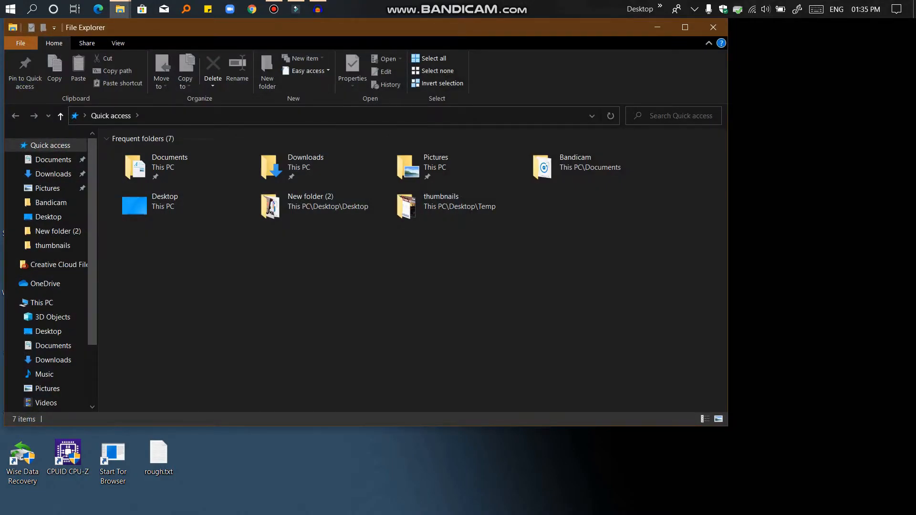
drag(465, 27, 635, 54)
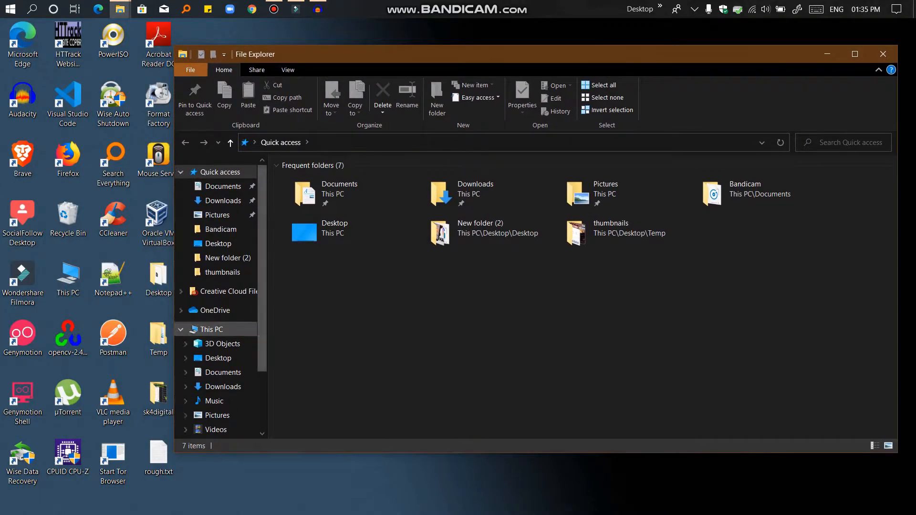
click(211, 329)
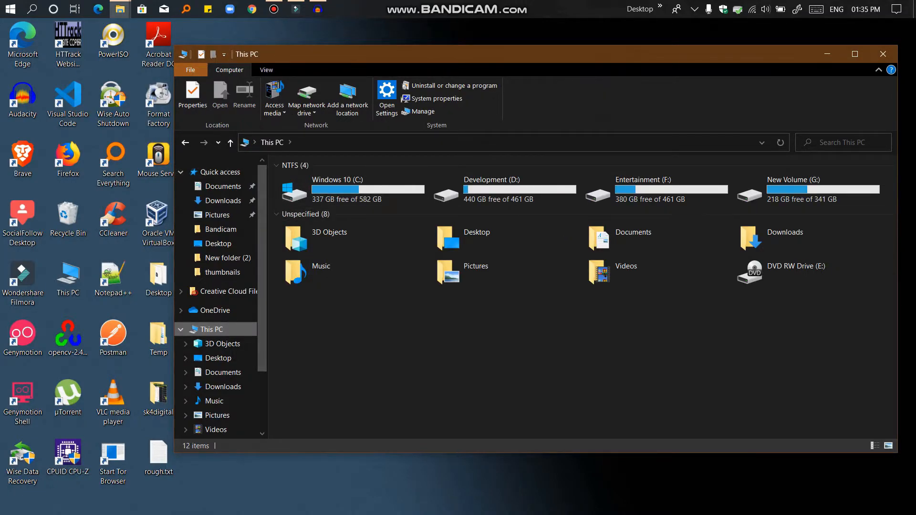
click(352, 190)
right_click(373, 191)
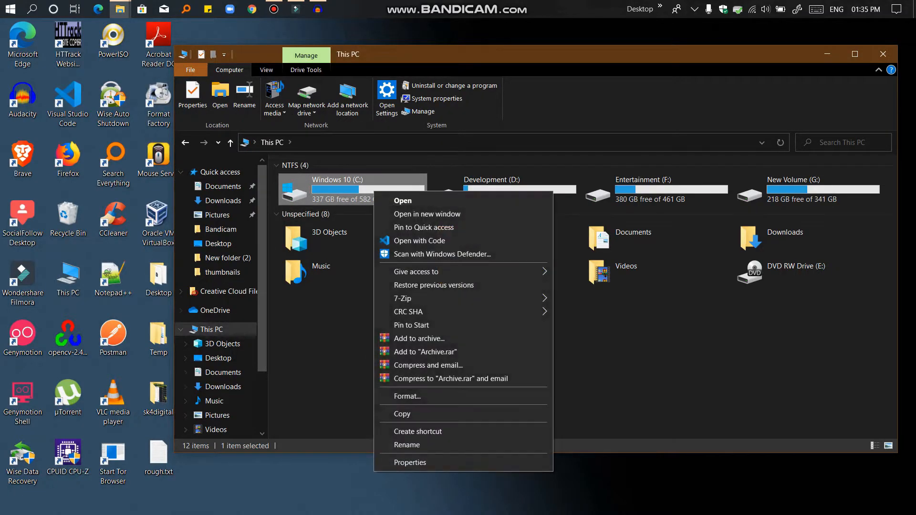
click(410, 463)
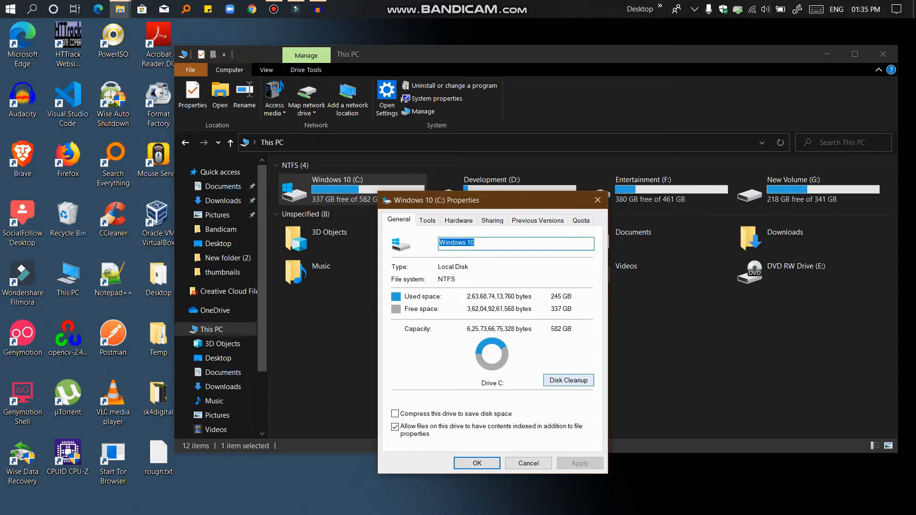
click(568, 380)
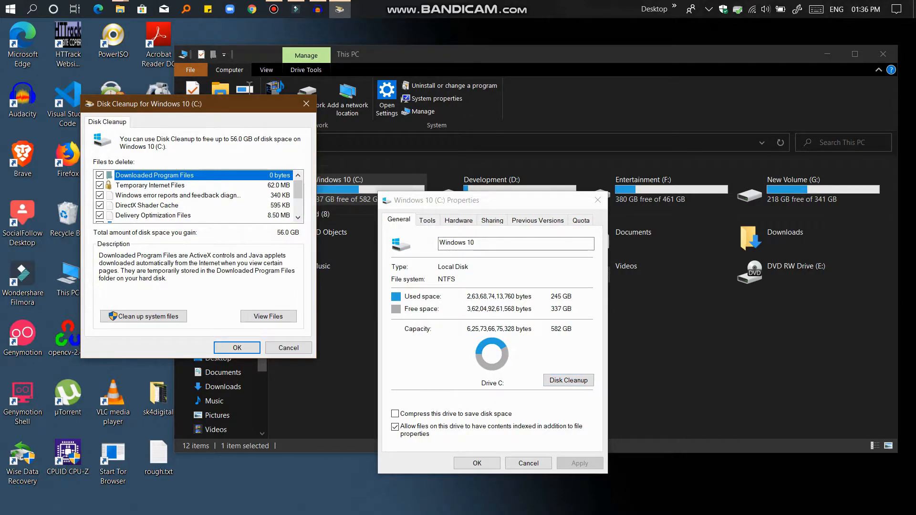
Review the file categories offered for deletion and rescan the C: drive with system files included.
drag(245, 104, 433, 128)
scroll(387, 220, down, 2)
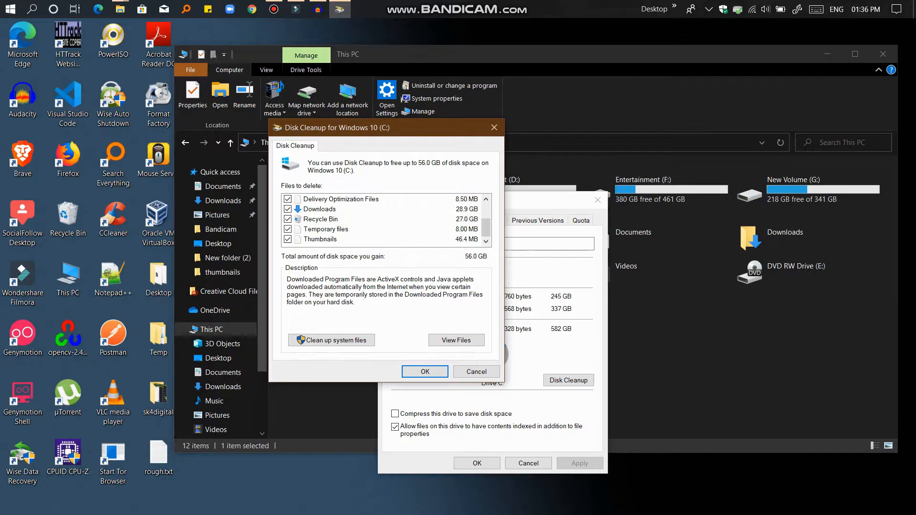
scroll(387, 219, up, 2)
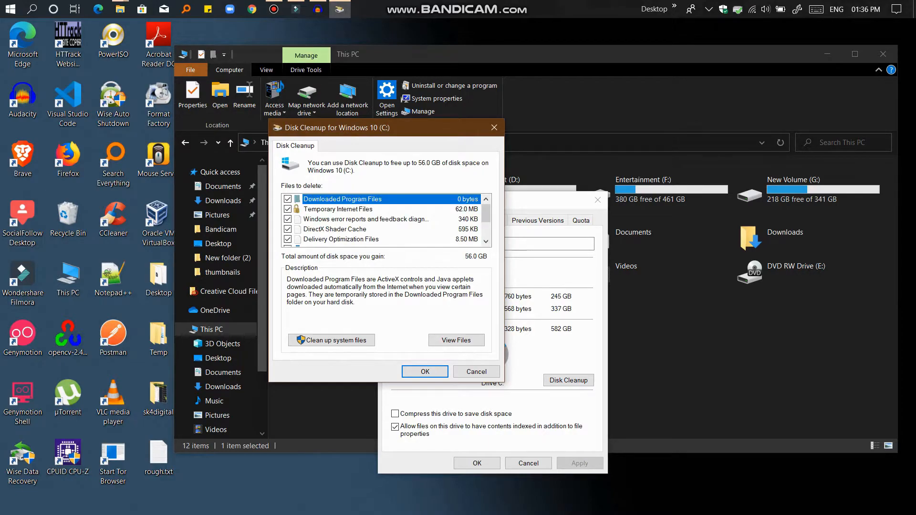
scroll(387, 219, down, 2)
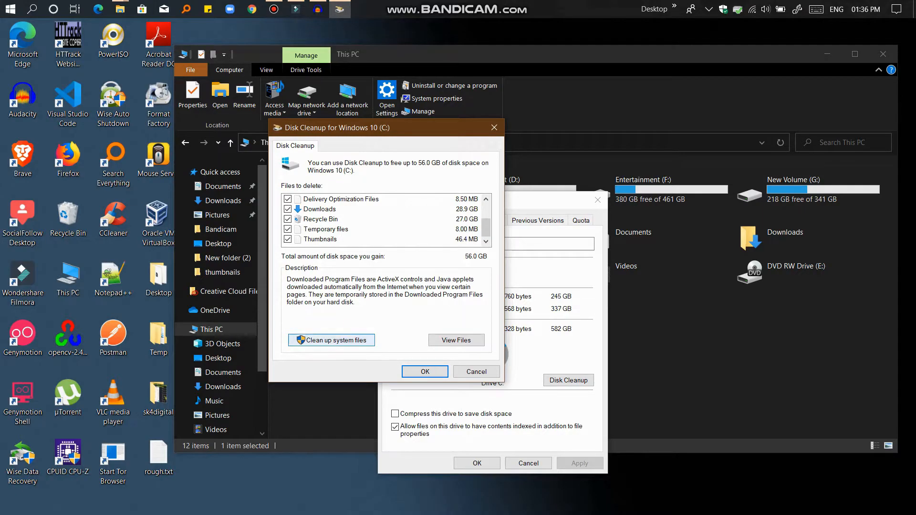
click(331, 340)
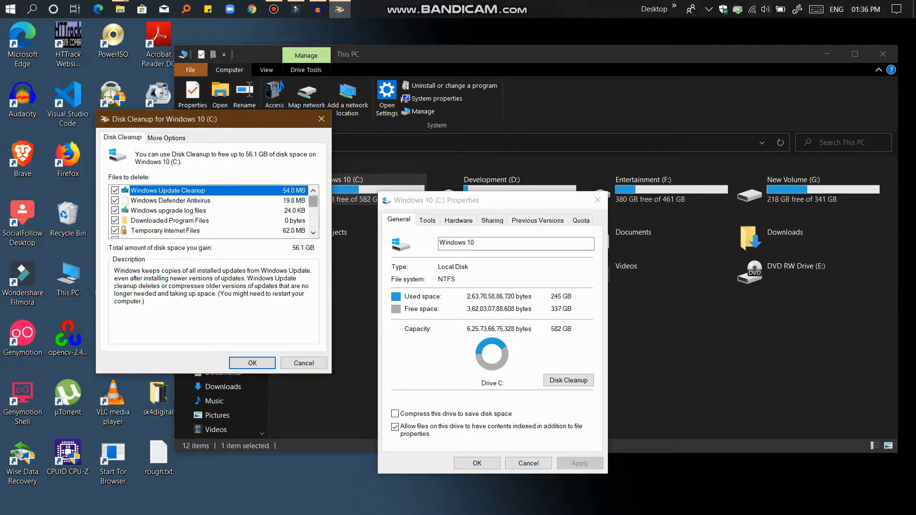
Check the extended list of file categories and run the cleanup, confirming the deletion.
scroll(210, 210, down, 1)
scroll(210, 210, down, 3)
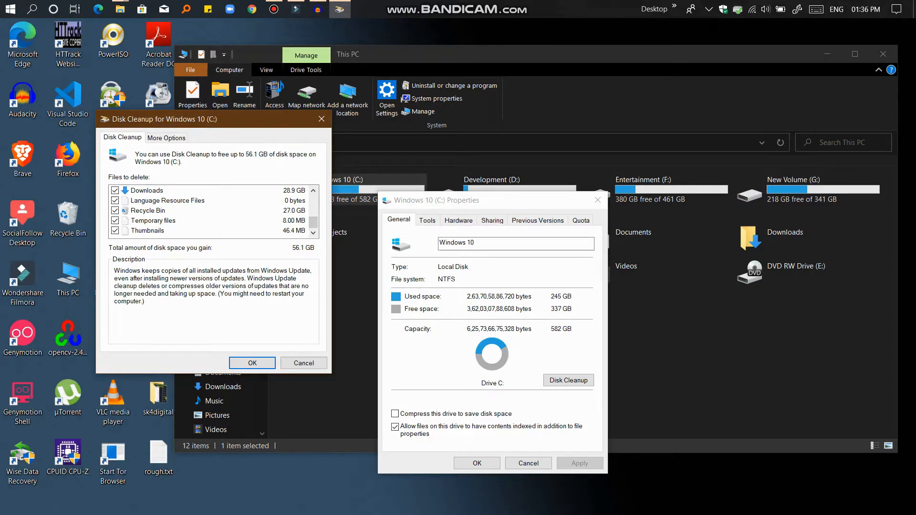
click(252, 363)
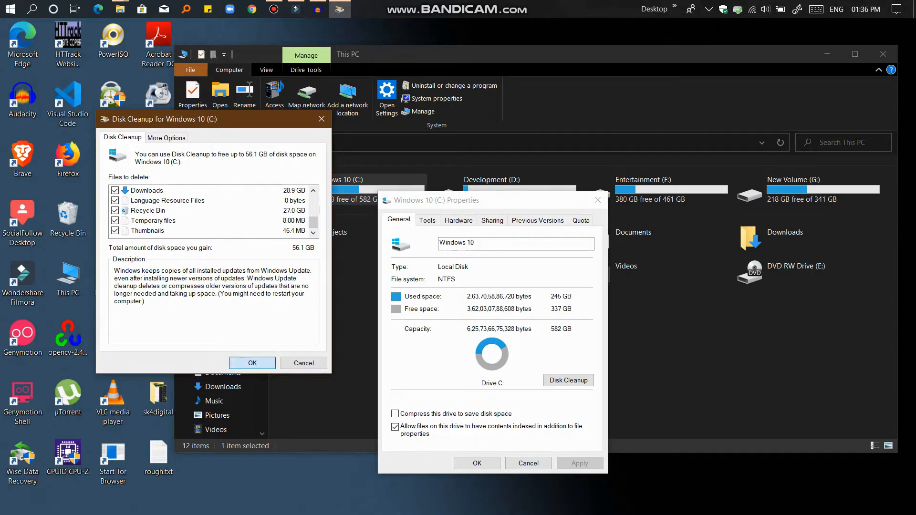
key(Return)
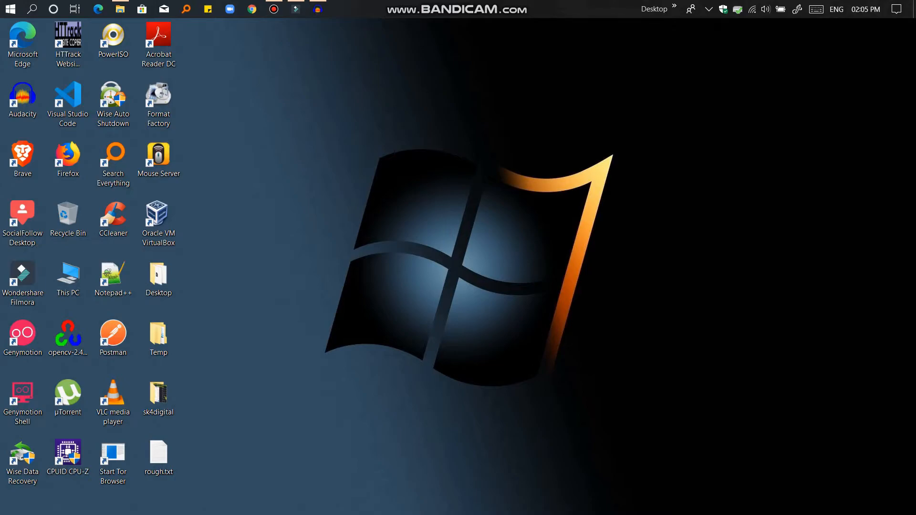
Run services.msc and open the properties of the Windows Update service.
key(super+r)
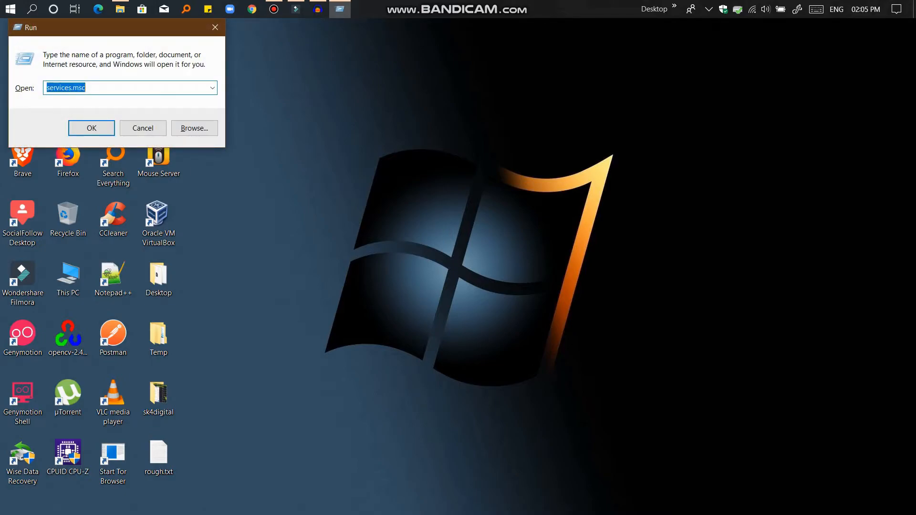
key(Right)
key(Return)
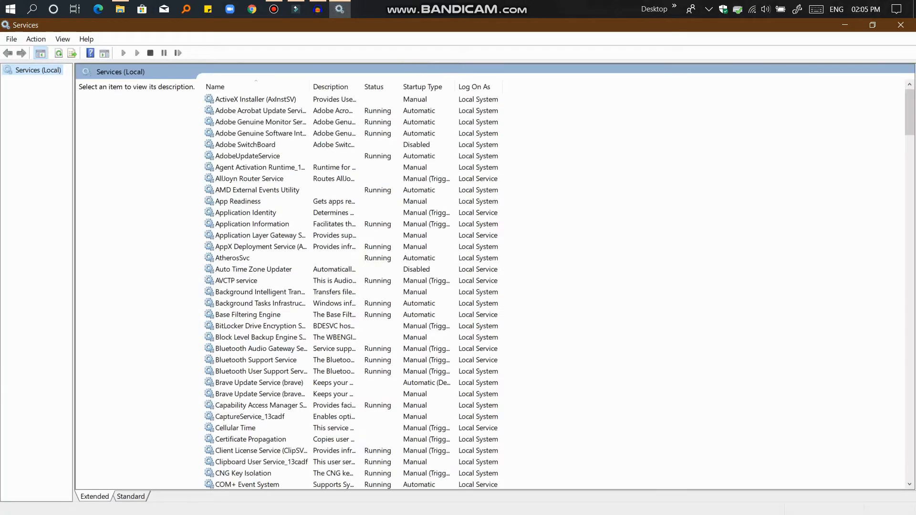
scroll(353, 286, down, 20)
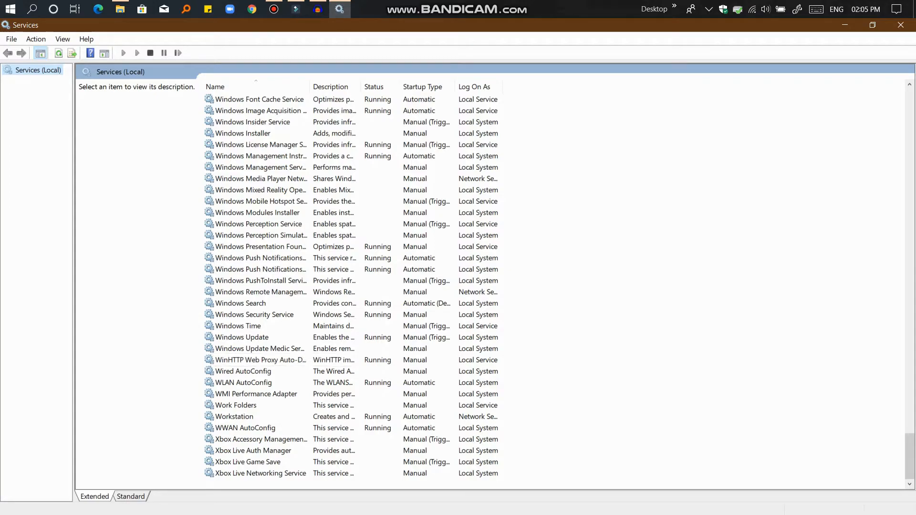
click(249, 337)
right_click(282, 336)
click(318, 447)
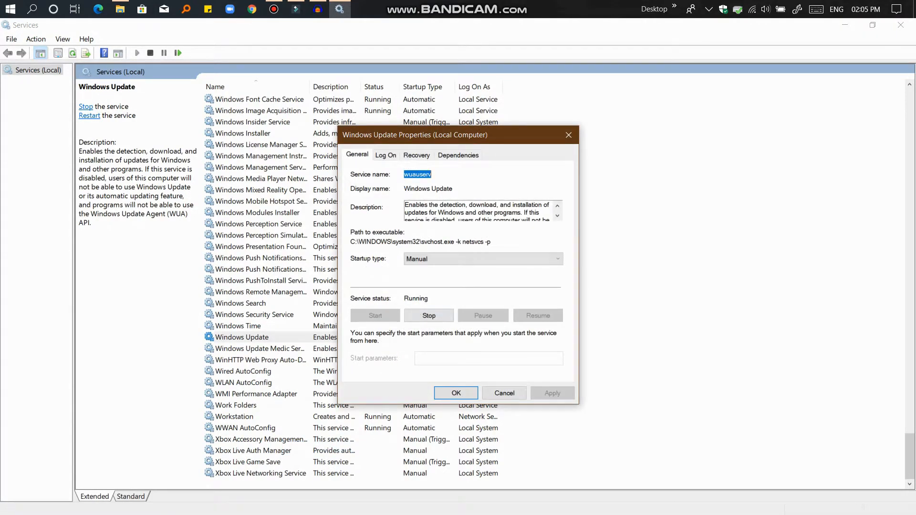
Set the Windows Update startup type to Manual, apply it and close the properties.
click(483, 259)
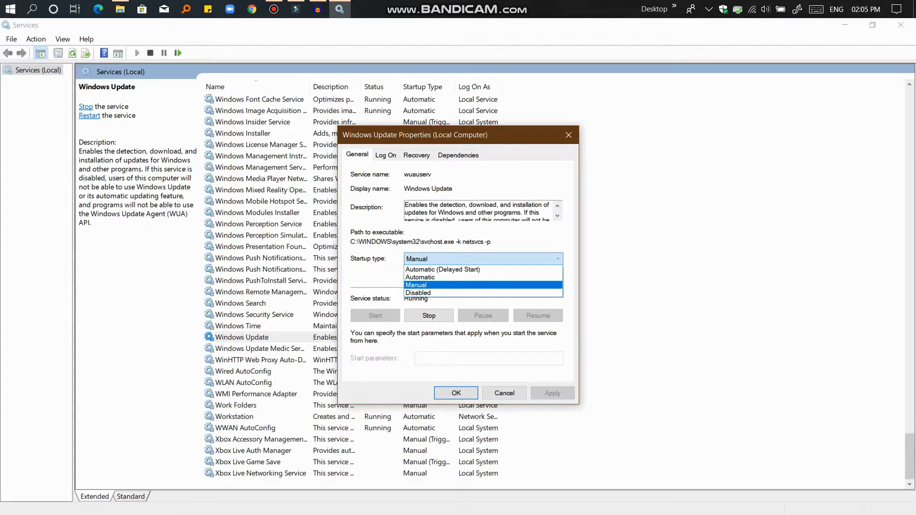
click(420, 286)
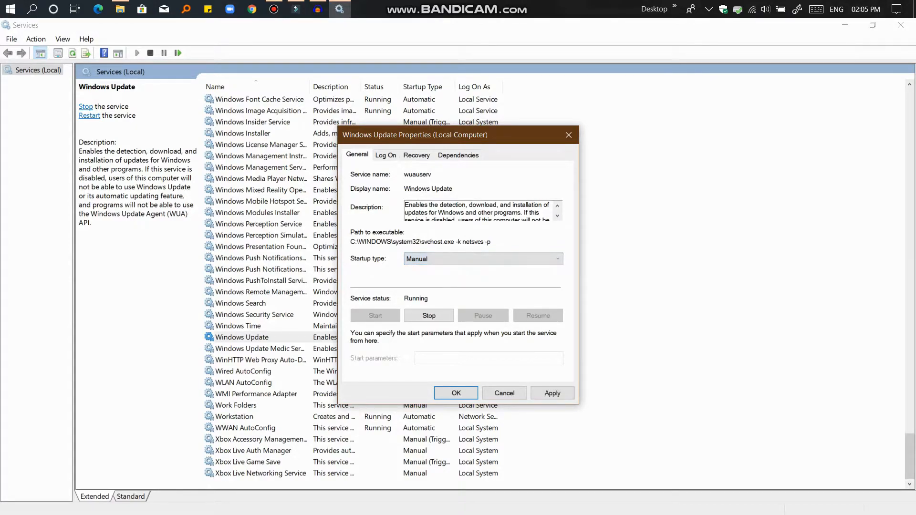
click(553, 393)
click(456, 393)
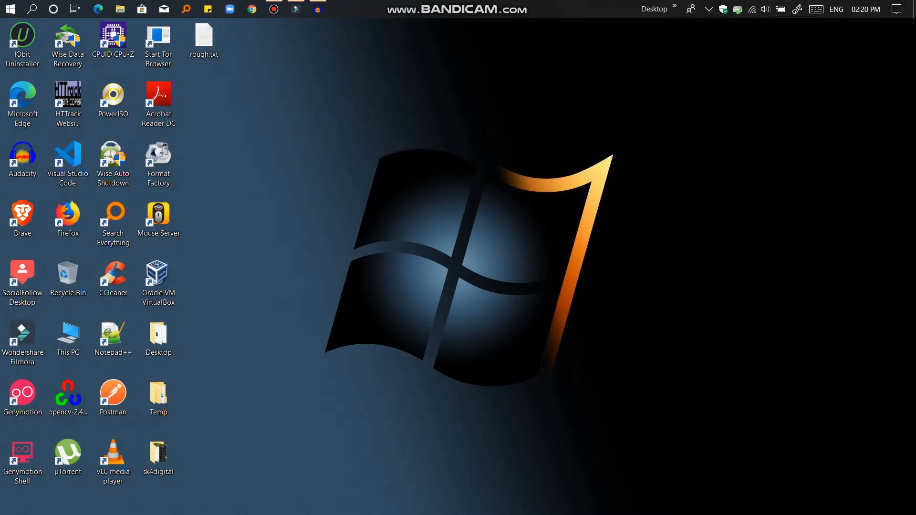
Open the uninstall list from This PC, review the installed apps, and put both windows away.
key(super+e)
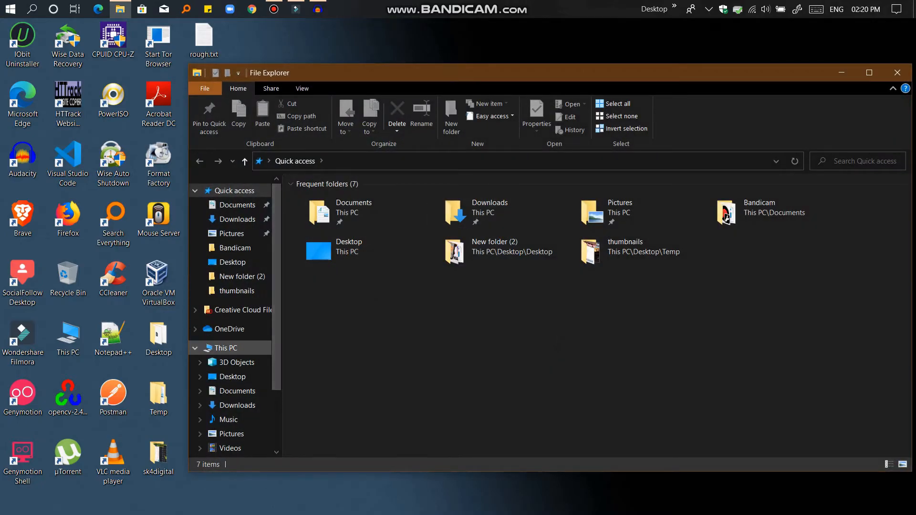
click(225, 348)
click(463, 104)
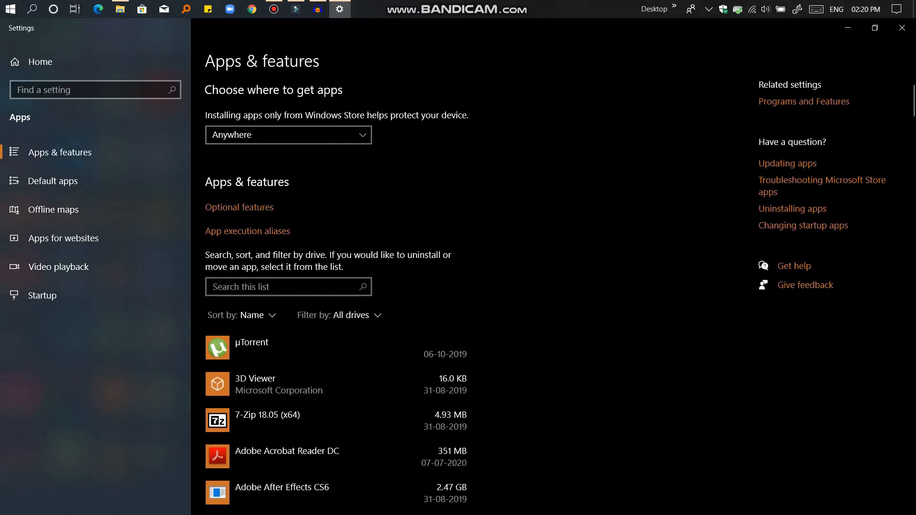
scroll(334, 380, down, 3)
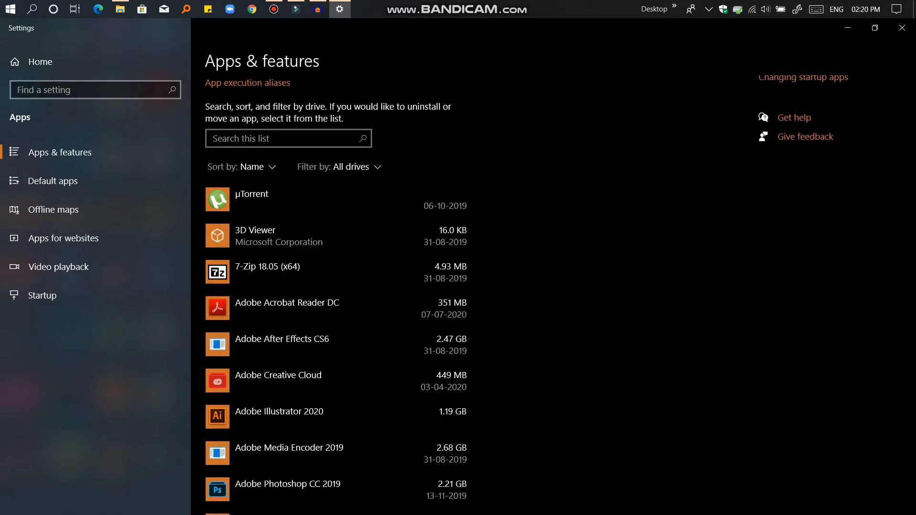
click(848, 27)
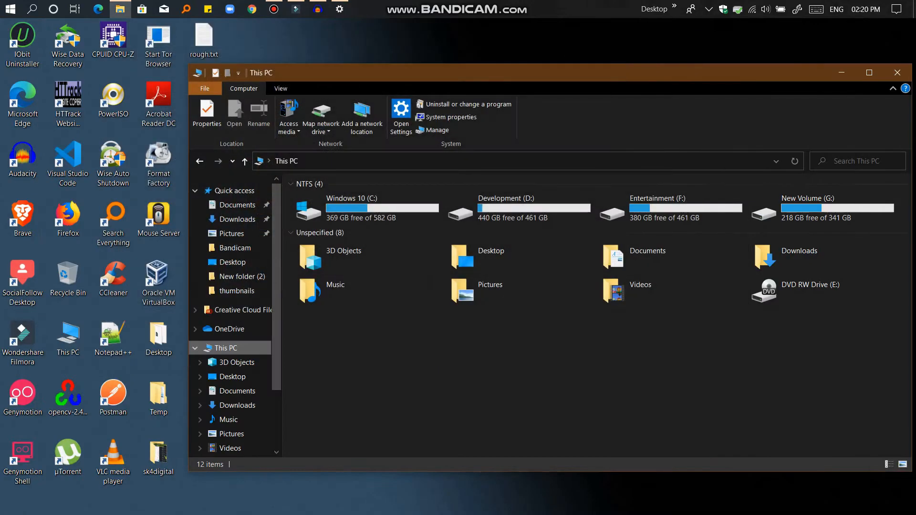
click(898, 73)
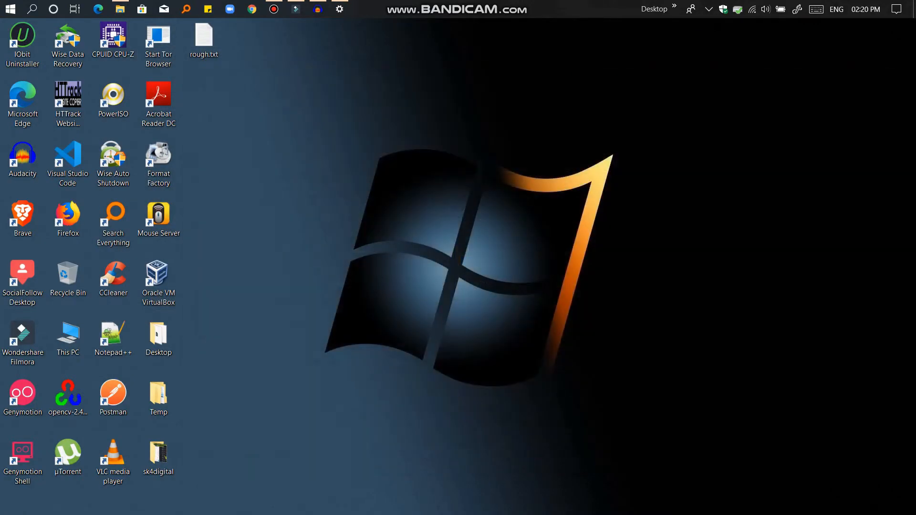
Open IObit Uninstaller and uninstall µTorrent and Zoom together, with residual files removed automatically.
double_click(23, 44)
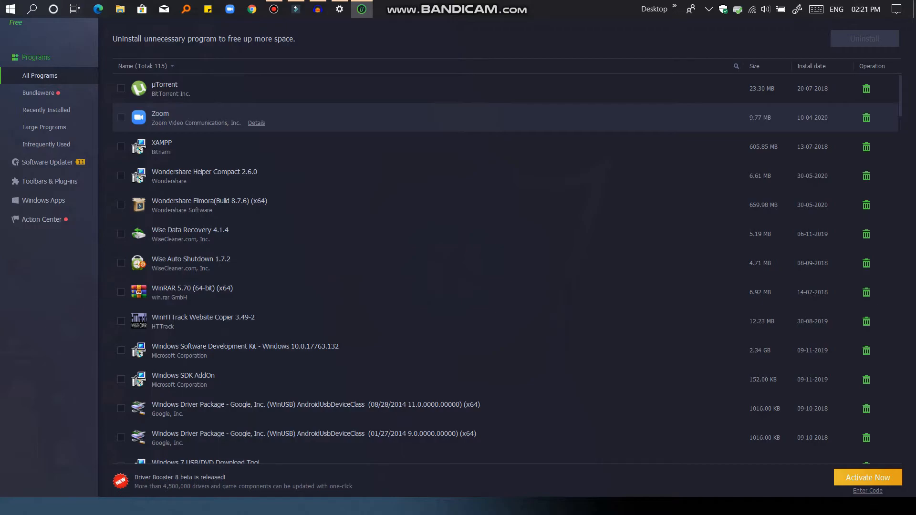
click(121, 88)
click(121, 117)
scroll(430, 234, down, 6)
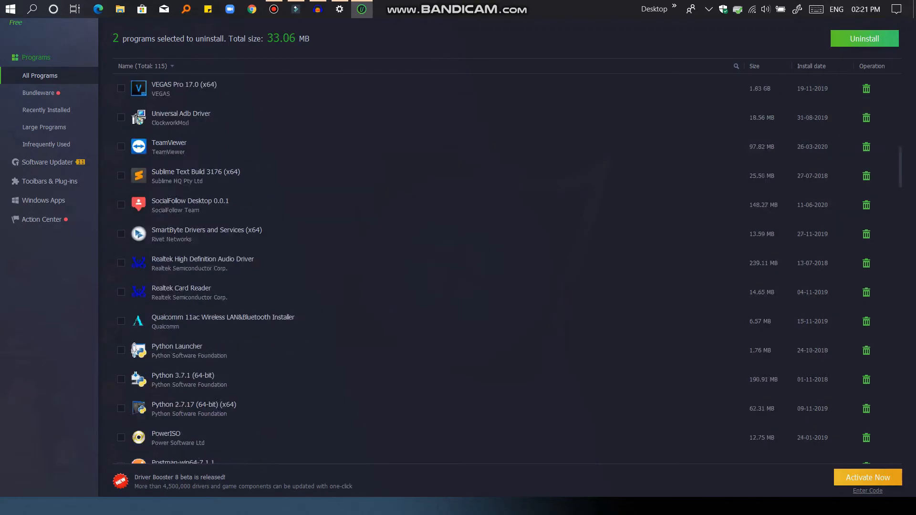
scroll(429, 233, up, 6)
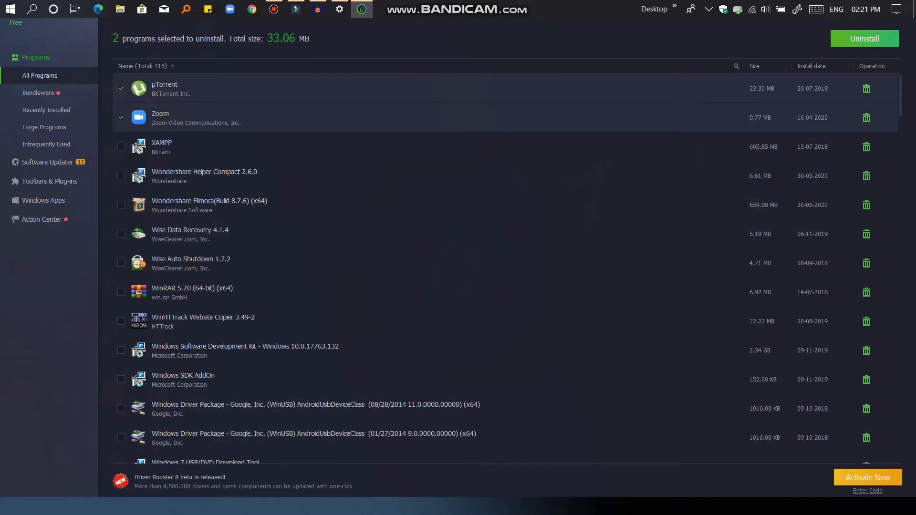
click(865, 39)
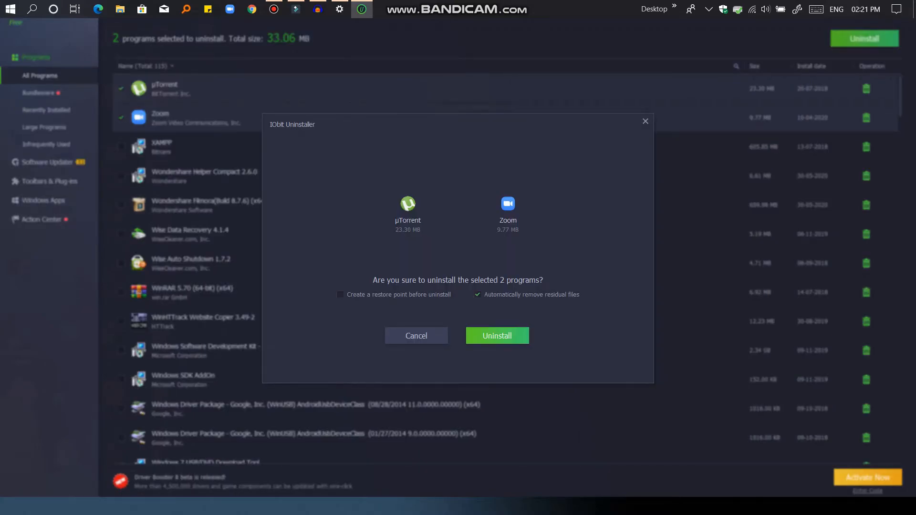
click(497, 336)
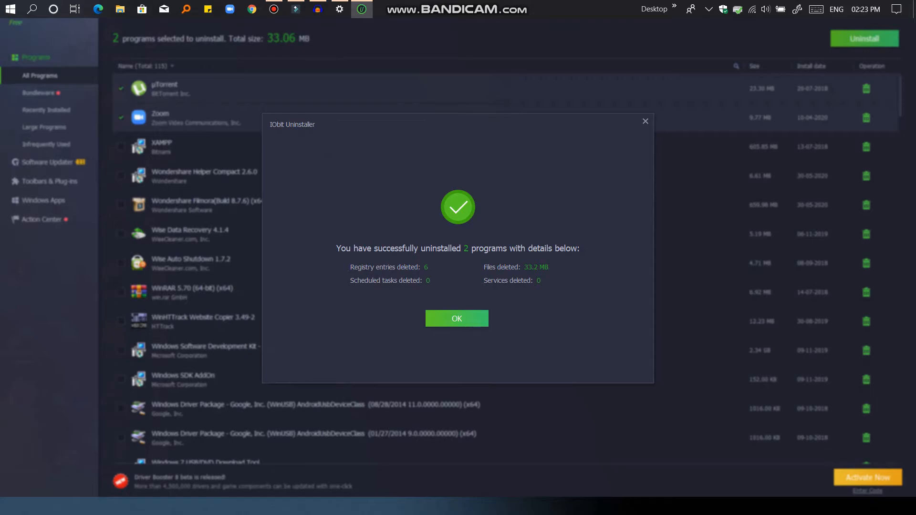
click(457, 318)
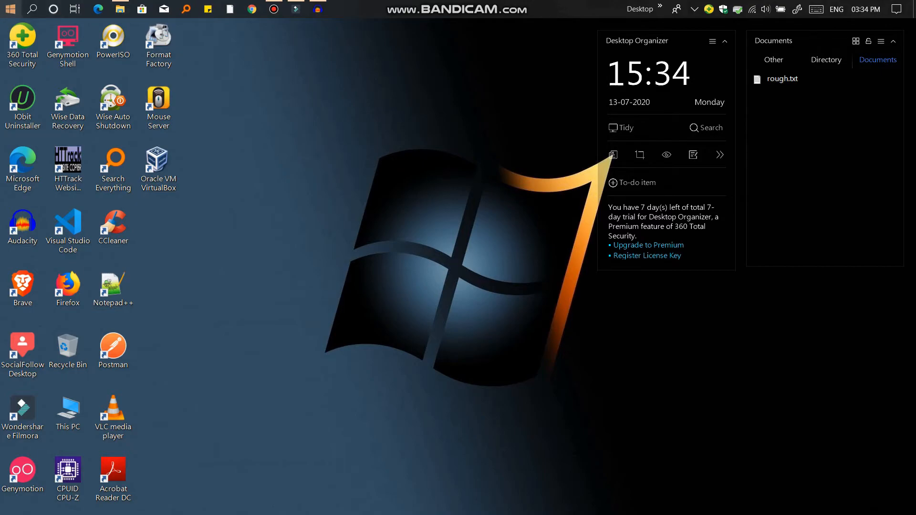
Search Windows for the built-in security app and open it.
key(super)
text(winu)
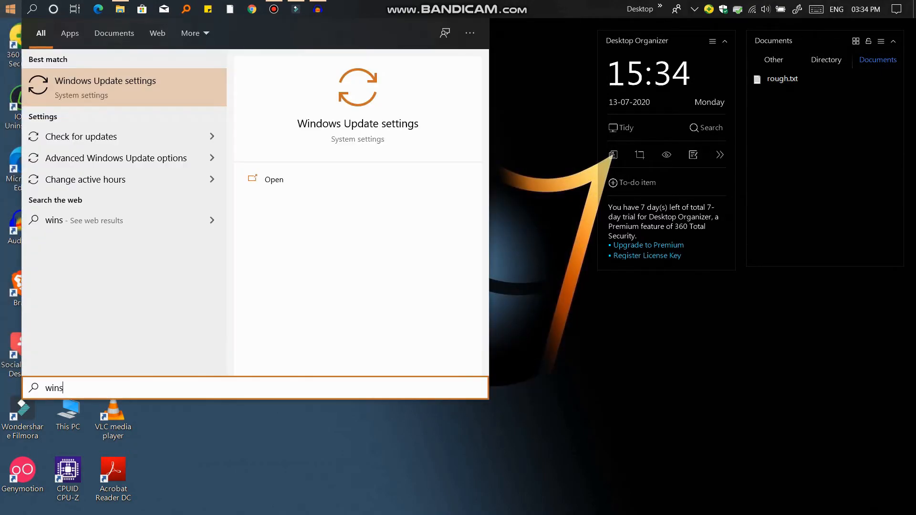
key(BackSpace)
key(BackSpace)
text(d)
key(BackSpace)
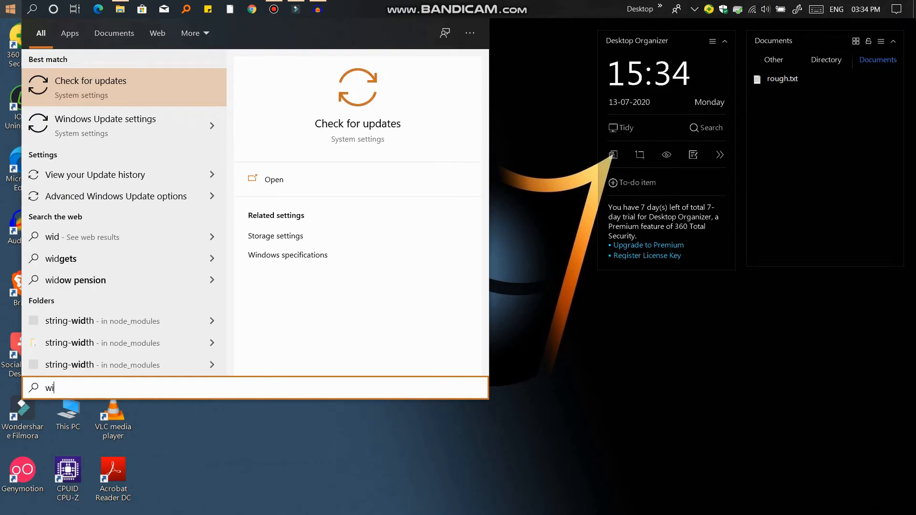
key(Return)
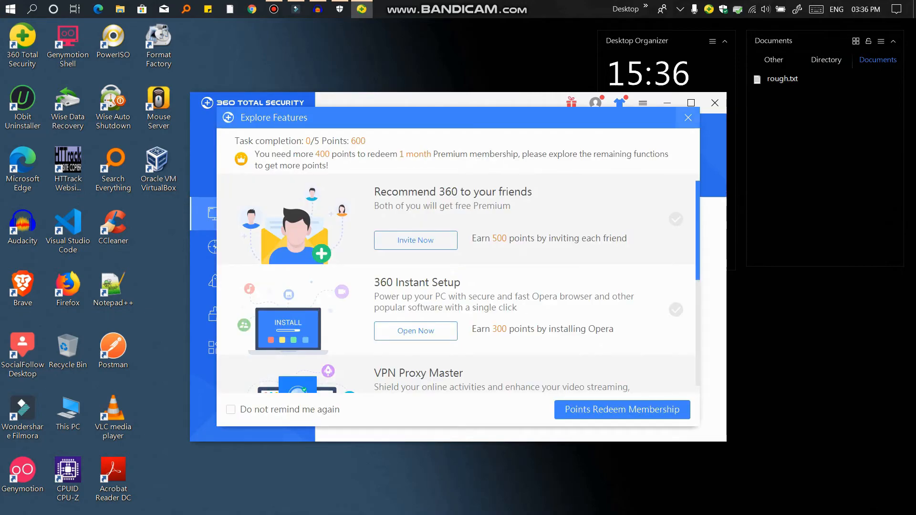
Dismiss the Explore Features offer in 360 Total Security, move its window lower and minimize it.
click(688, 118)
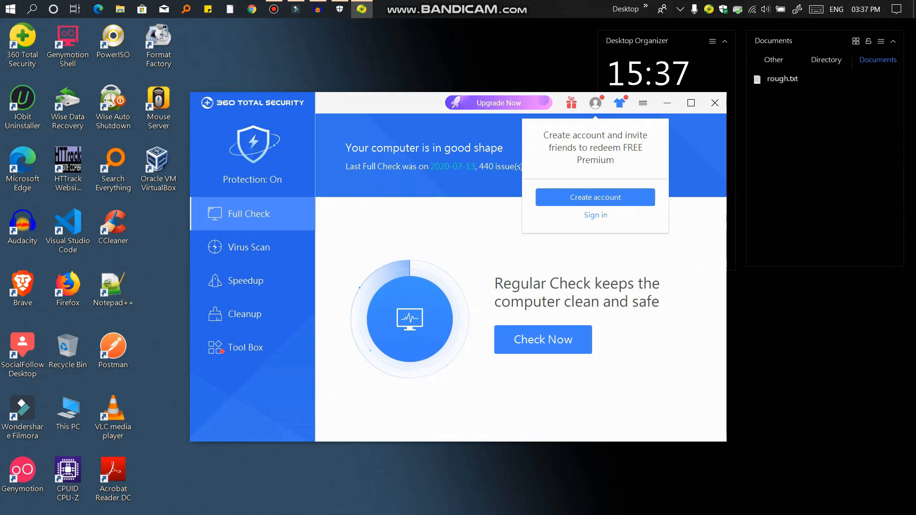
drag(404, 106, 412, 207)
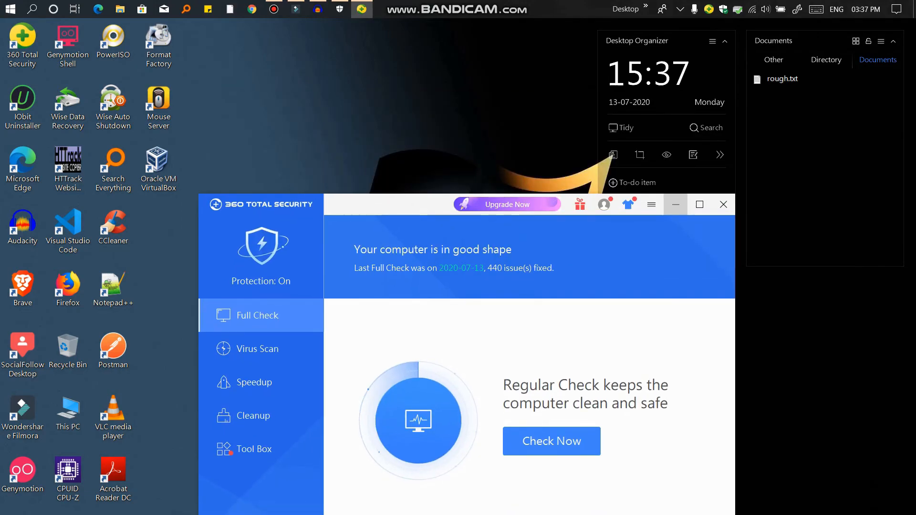
click(676, 204)
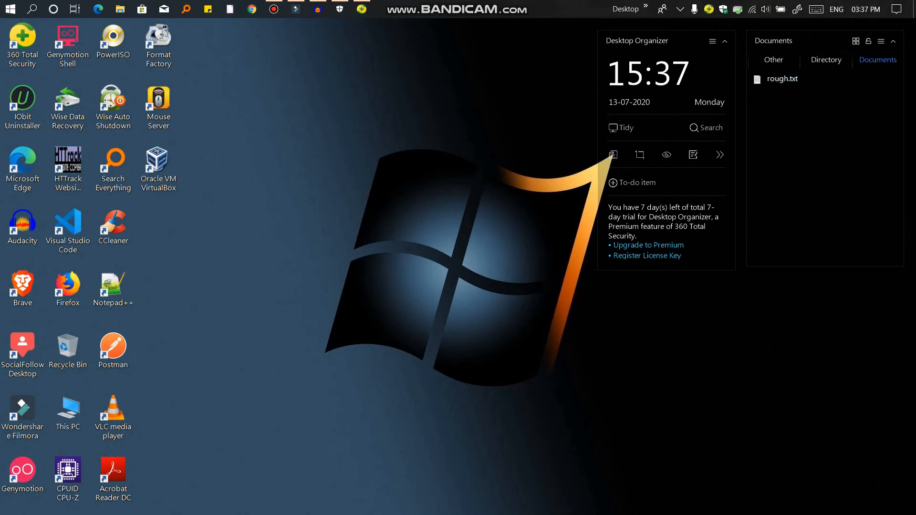
View the Directory group in Desktop Organizer and return to the Documents group.
click(827, 61)
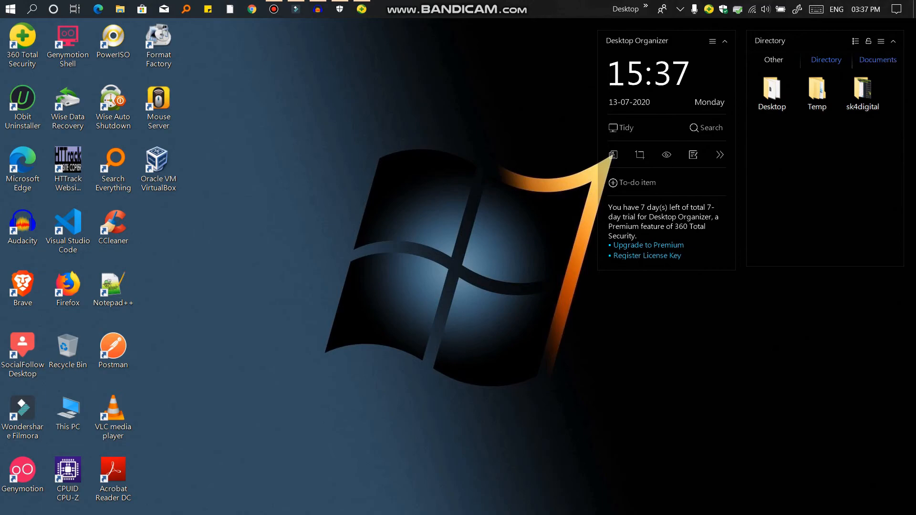
click(878, 60)
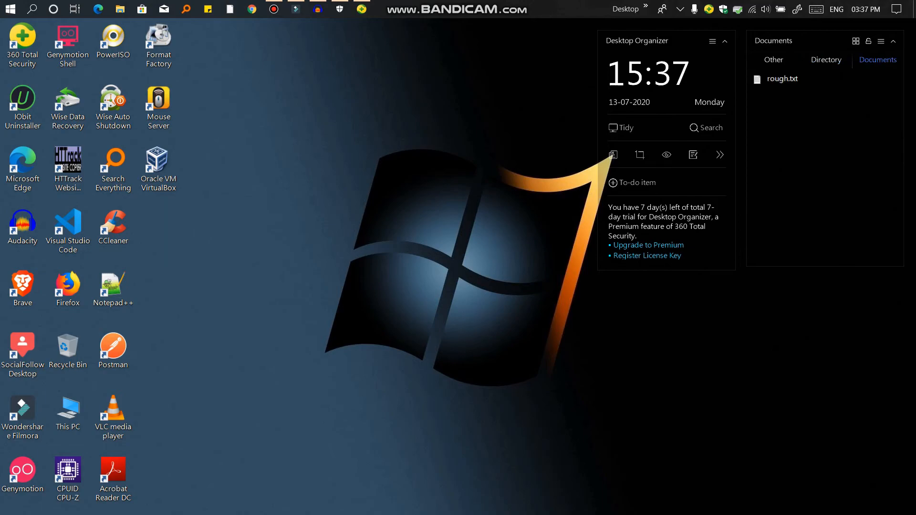